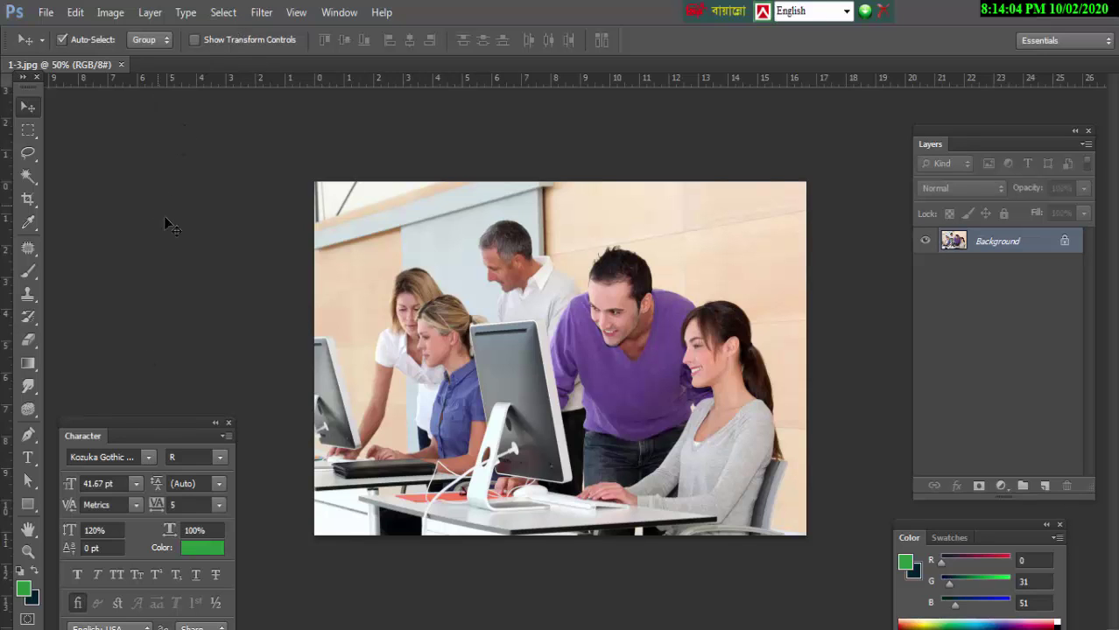
Duplicate the office photo's Background layer into a new 'Background copy' layer.
{"action": "left_click_drag", "start_coordinate": [160, 432], "coordinate": [147, 419]}
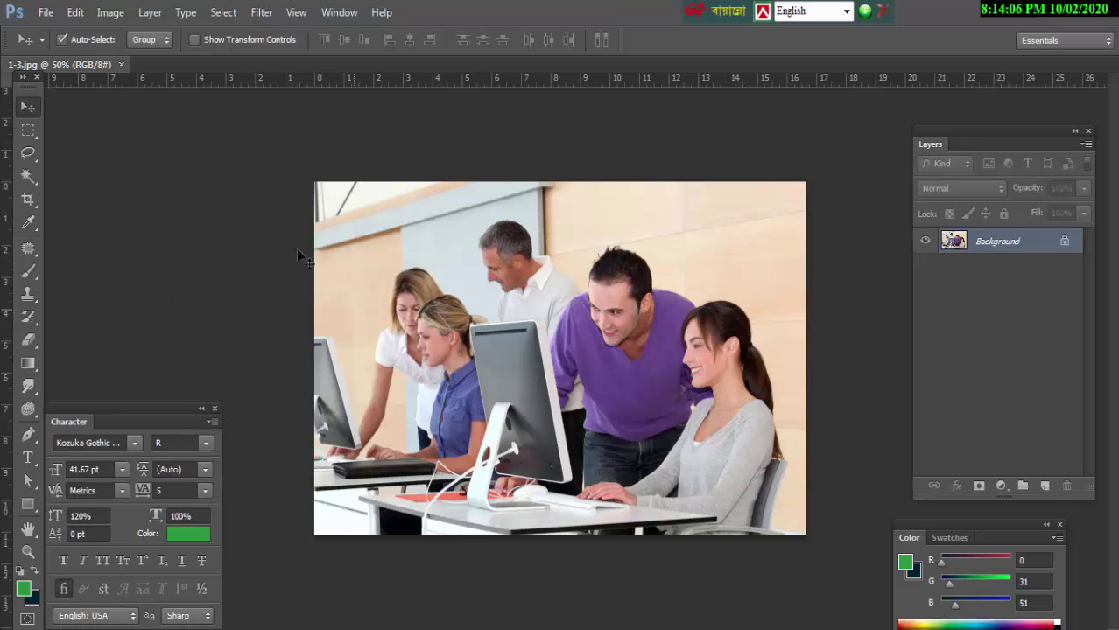
{"action": "right_click", "coordinate": [1001, 249]}
{"action": "left_click", "coordinate": [1008, 289]}
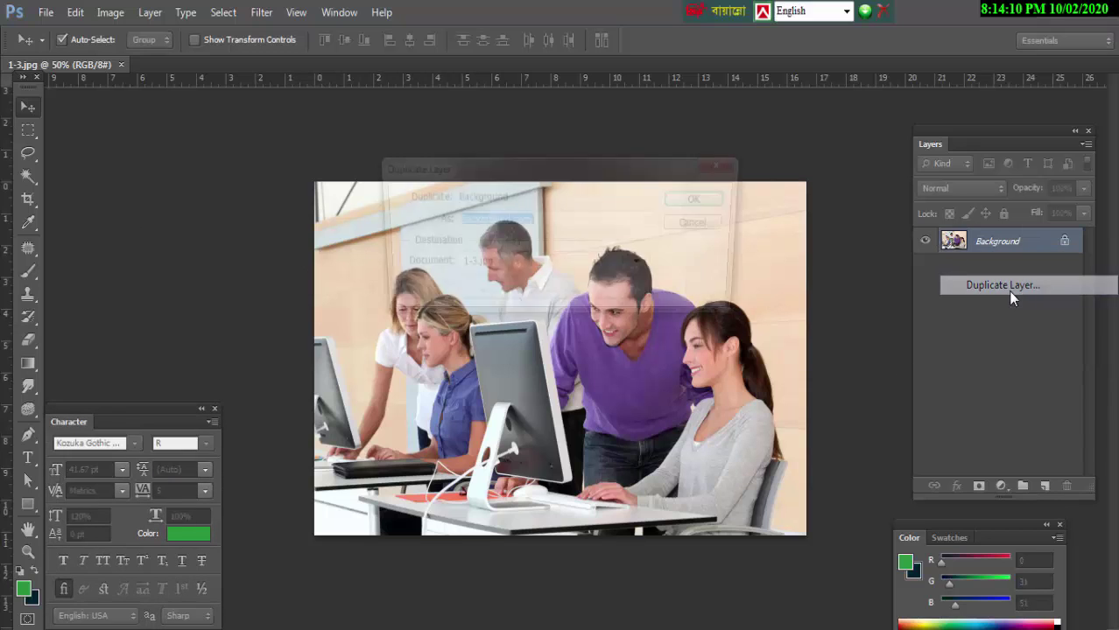
{"action": "left_click", "coordinate": [689, 202]}
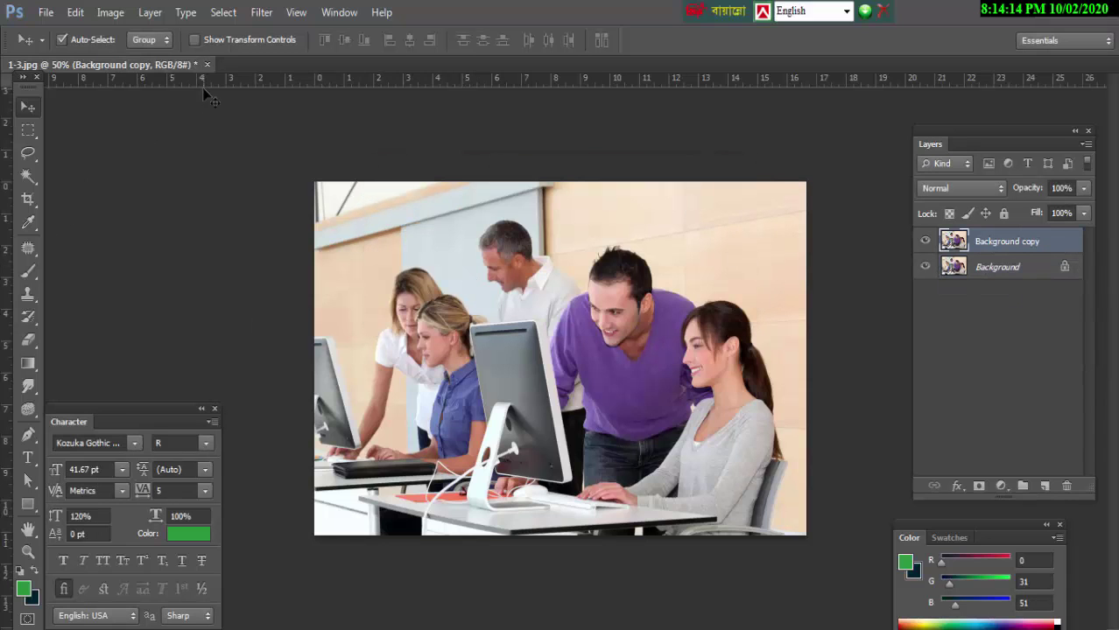
{"action": "left_click", "coordinate": [261, 12]}
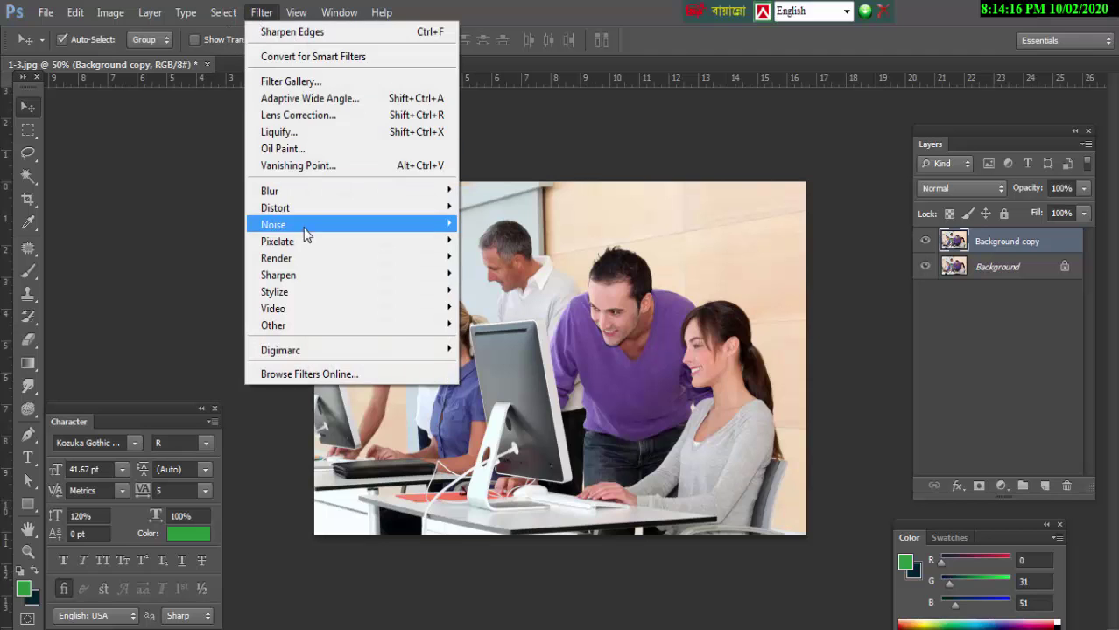
{"action": "mouse_move", "coordinate": [274, 291]}
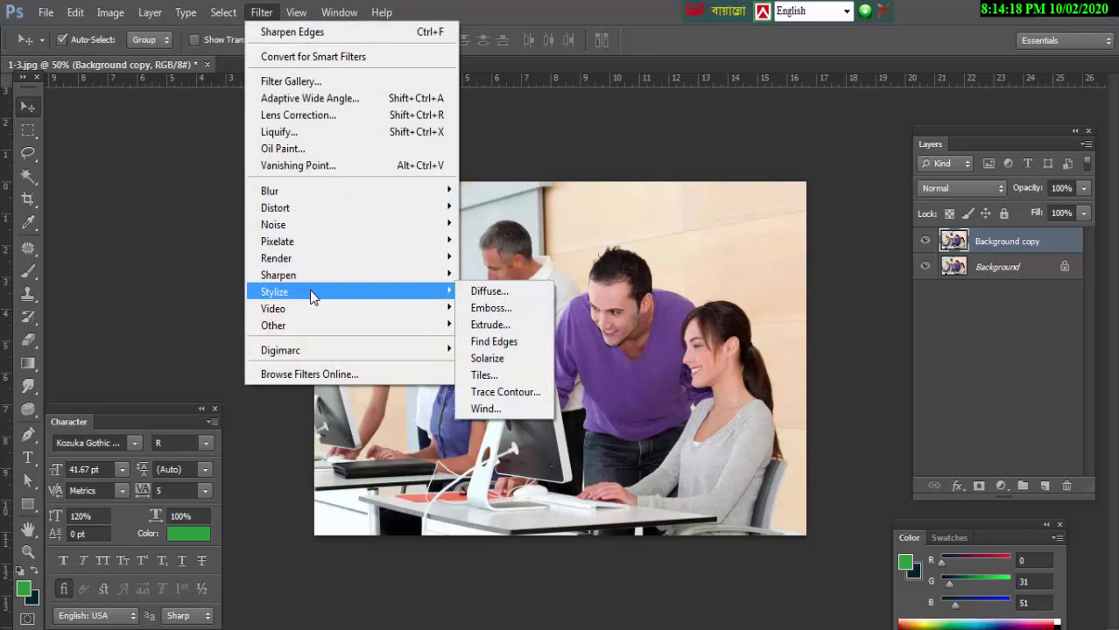
{"action": "left_click", "coordinate": [492, 291]}
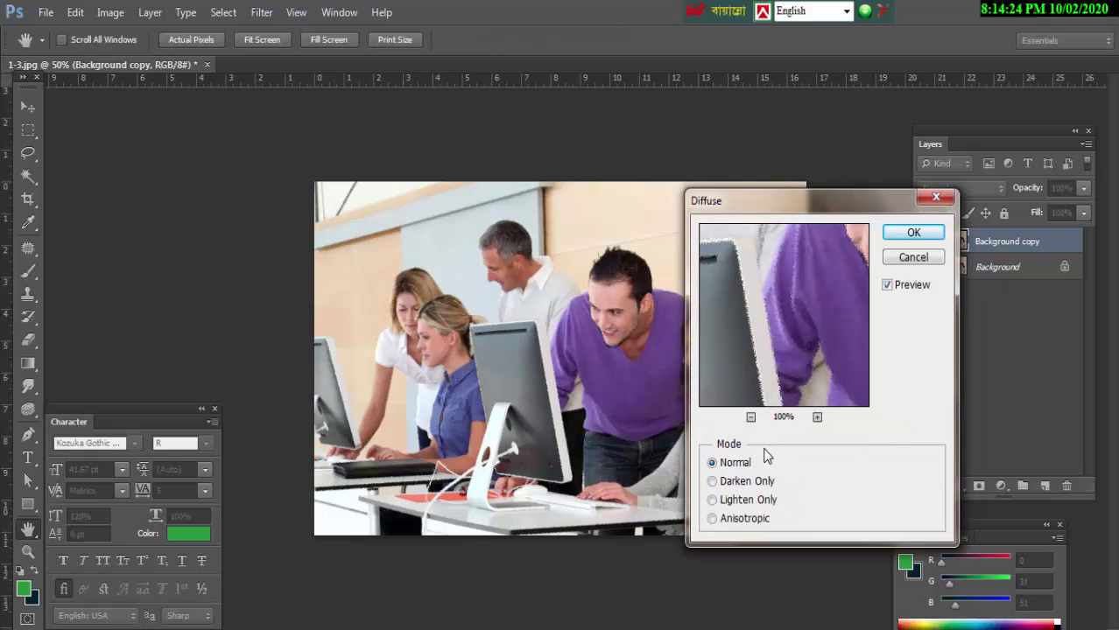
{"action": "left_click", "coordinate": [713, 482]}
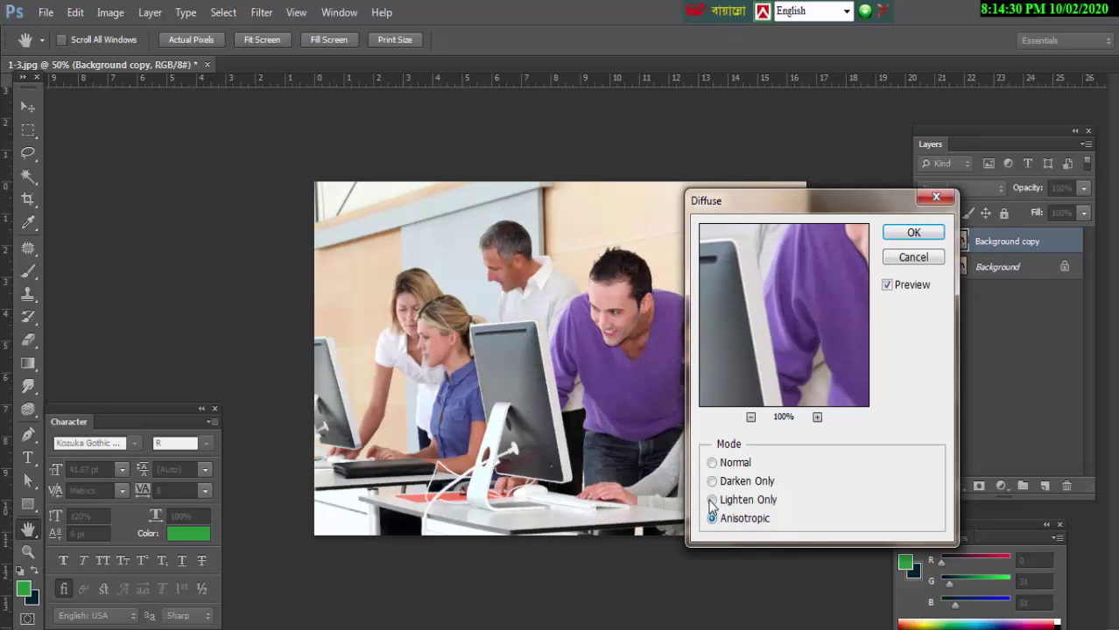
{"action": "left_click", "coordinate": [712, 500]}
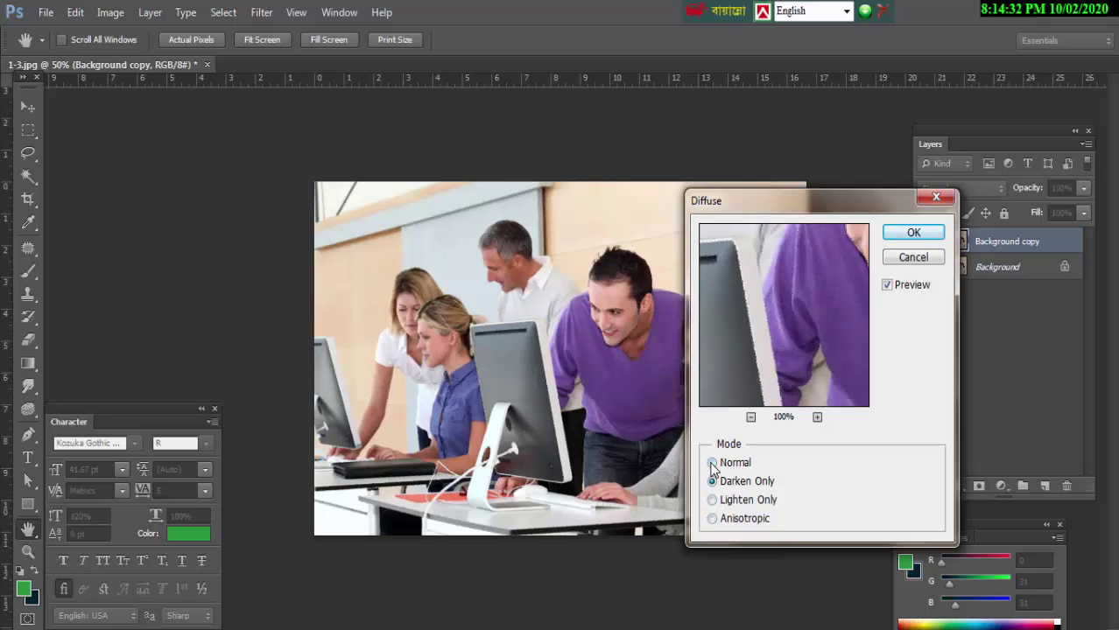
{"action": "left_click", "coordinate": [712, 462]}
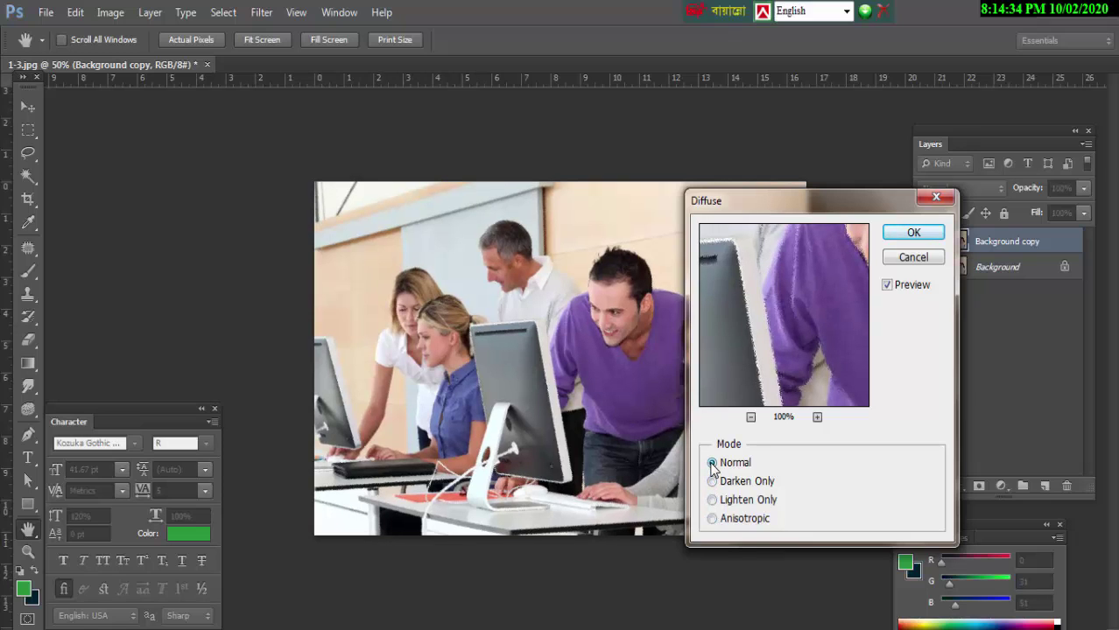
{"action": "left_click", "coordinate": [816, 418]}
{"action": "left_click", "coordinate": [816, 417]}
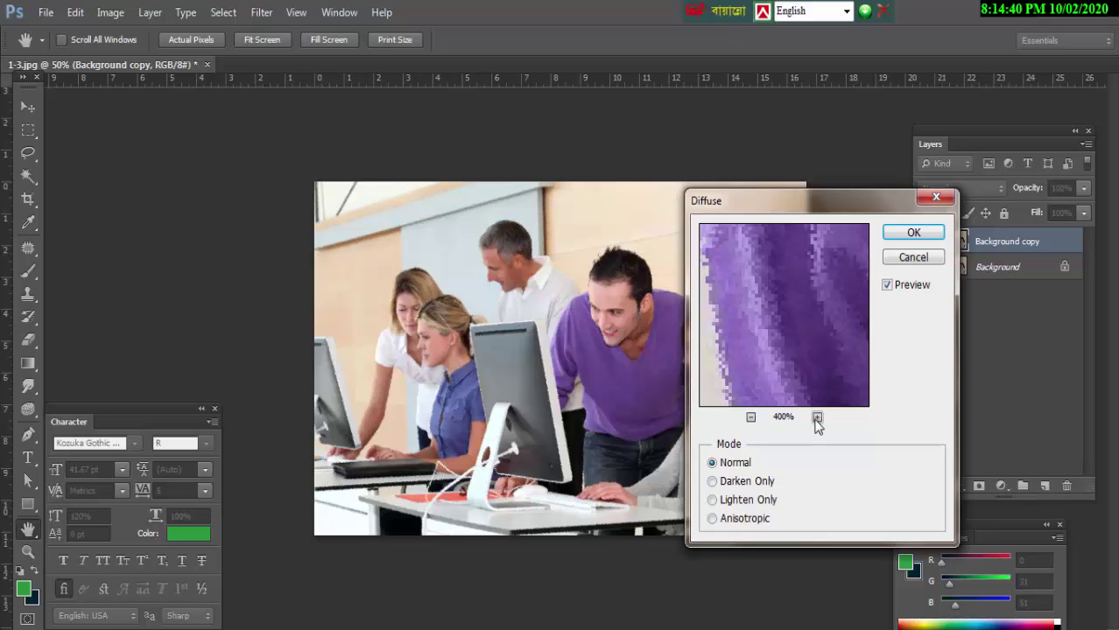
{"action": "left_click", "coordinate": [816, 418]}
{"action": "left_click", "coordinate": [816, 417]}
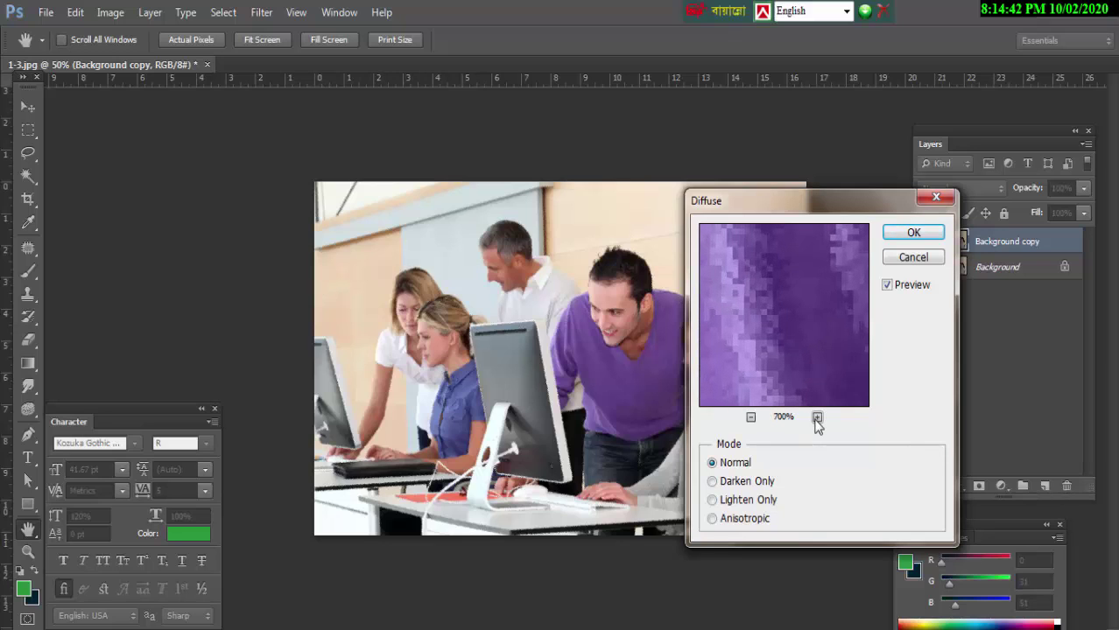
{"action": "left_click", "coordinate": [816, 417]}
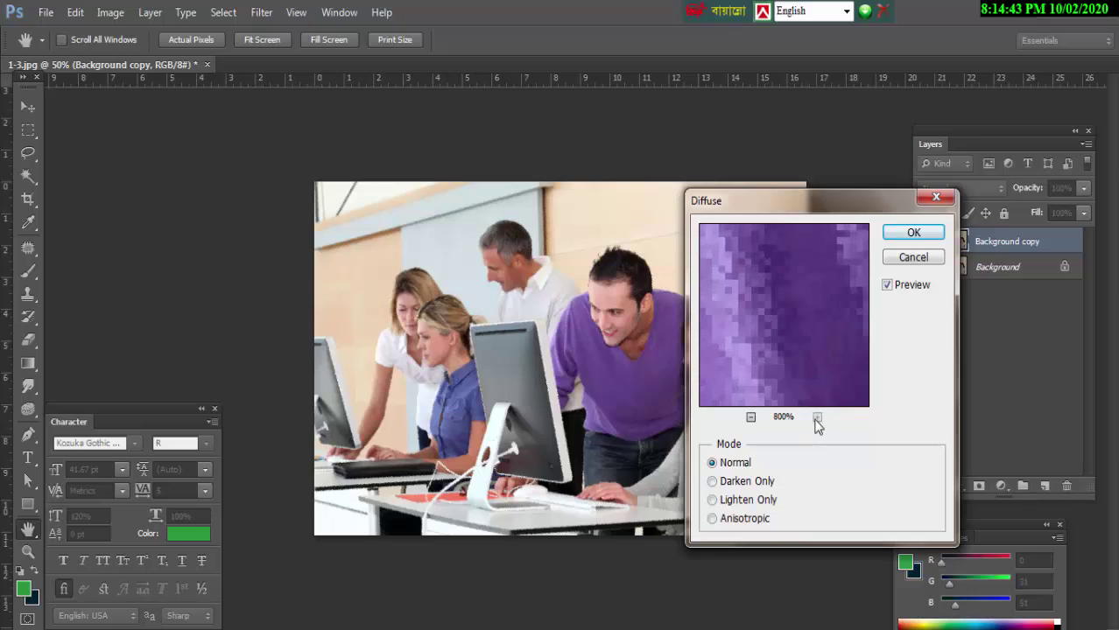
{"action": "left_click", "coordinate": [750, 418]}
{"action": "left_click", "coordinate": [751, 418]}
{"action": "left_click", "coordinate": [750, 418]}
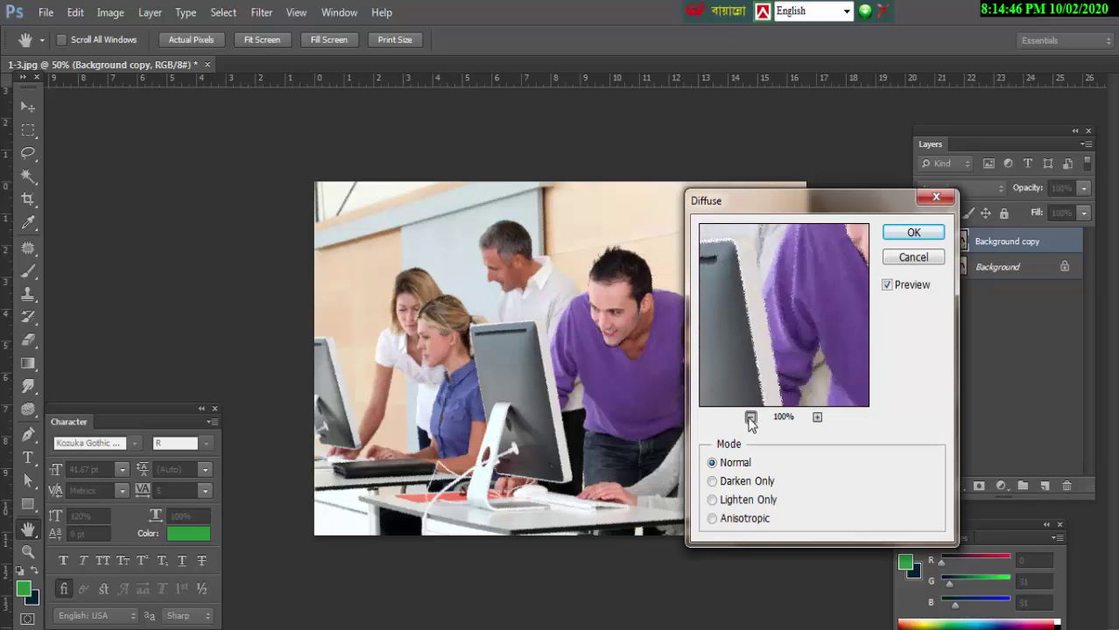
{"action": "left_click", "coordinate": [751, 417]}
{"action": "left_click", "coordinate": [750, 418]}
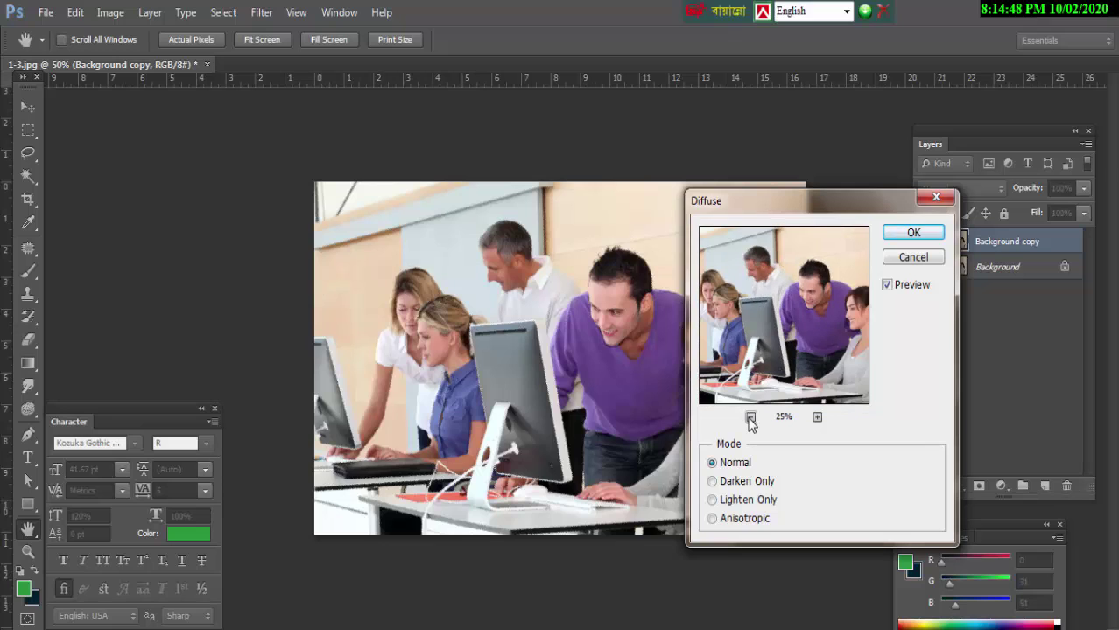
{"action": "left_click", "coordinate": [713, 481]}
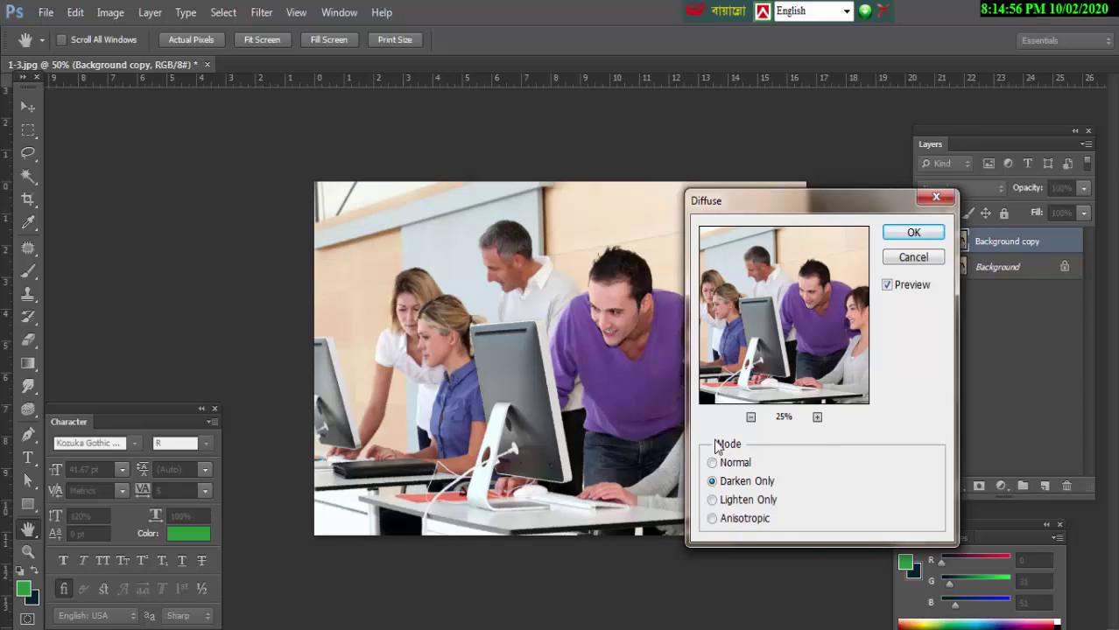
{"action": "left_click", "coordinate": [936, 196]}
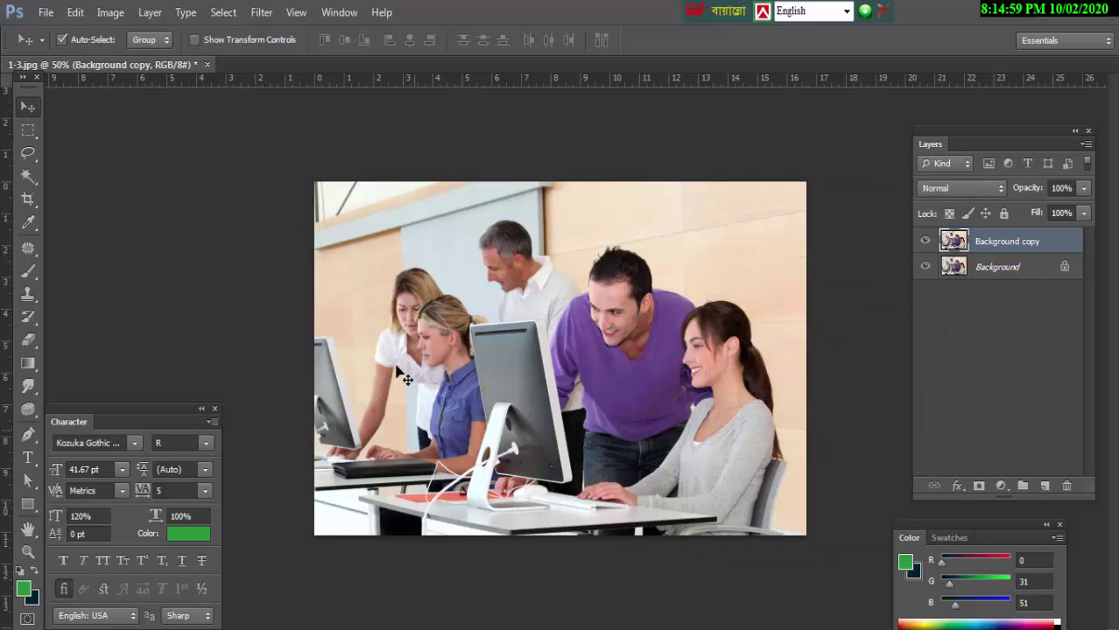
{"action": "left_click", "coordinate": [257, 9]}
{"action": "left_click", "coordinate": [258, 7]}
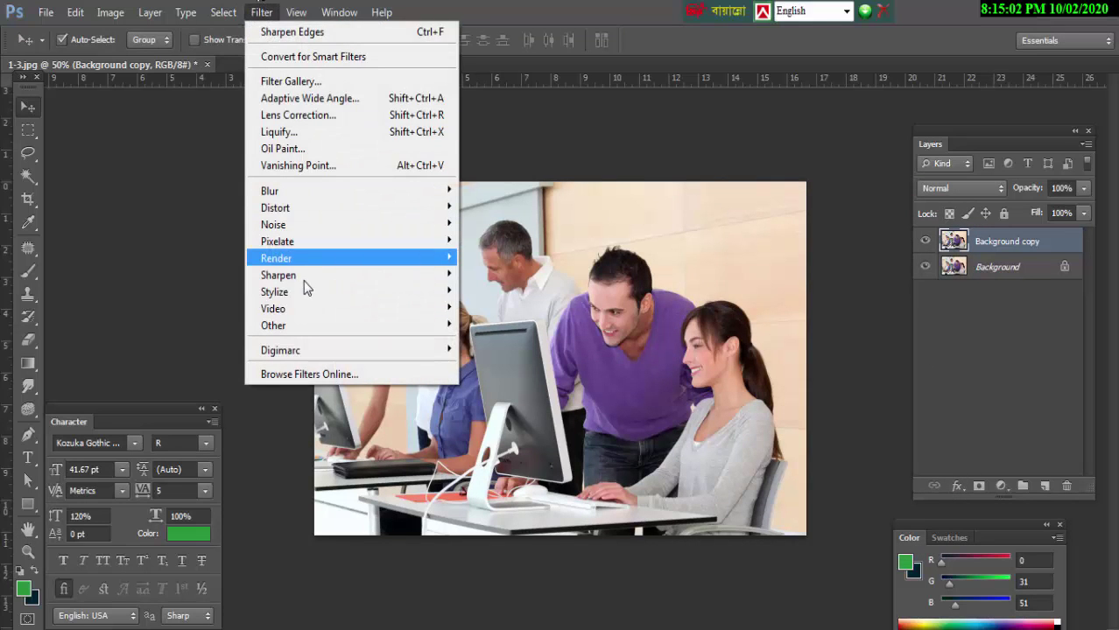
{"action": "mouse_move", "coordinate": [274, 292]}
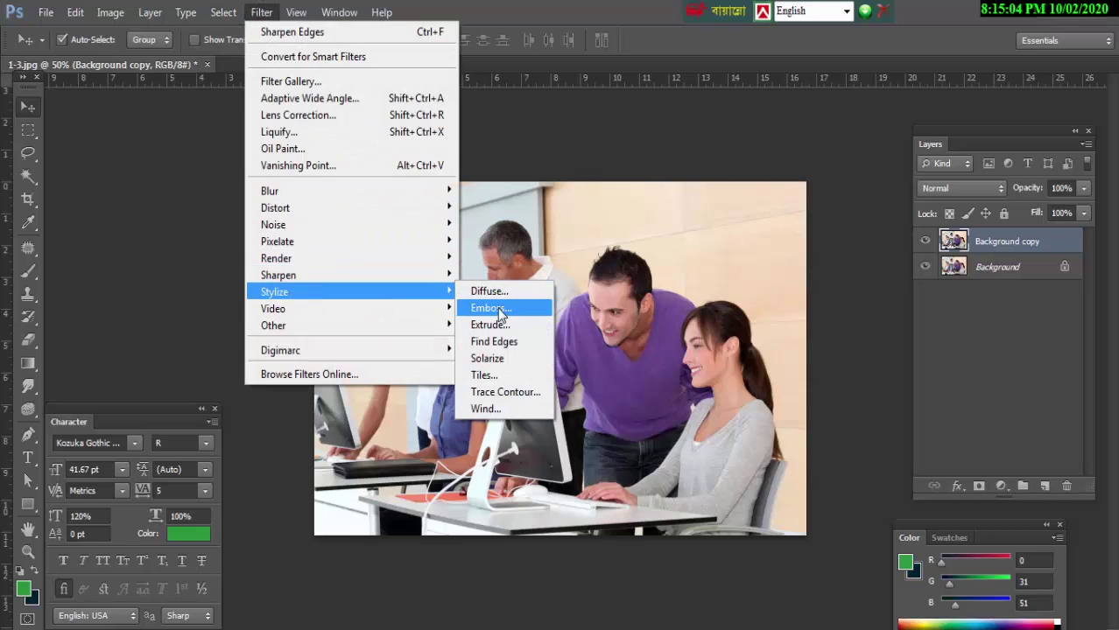
{"action": "left_click", "coordinate": [493, 308]}
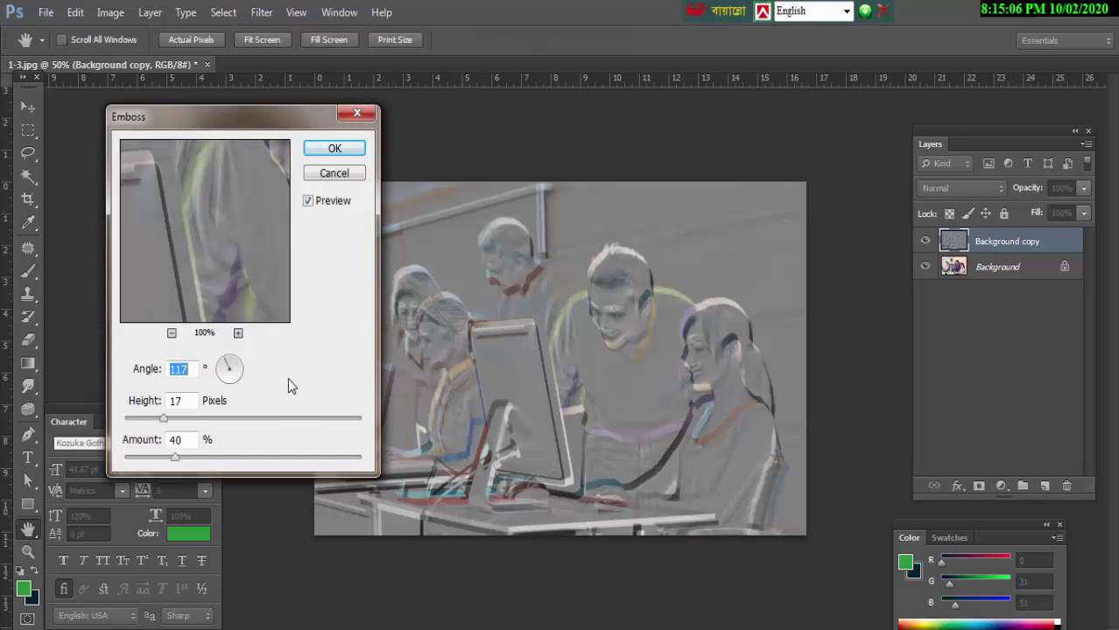
{"action": "left_click_drag", "start_coordinate": [163, 421], "coordinate": [183, 422]}
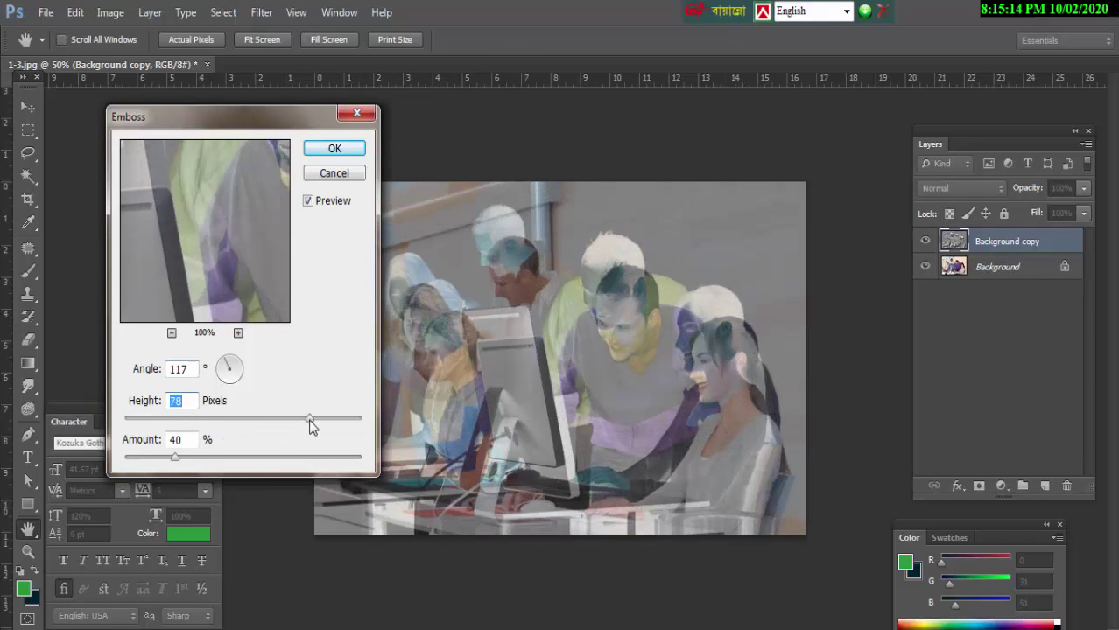
{"action": "left_click_drag", "start_coordinate": [311, 427], "coordinate": [286, 420]}
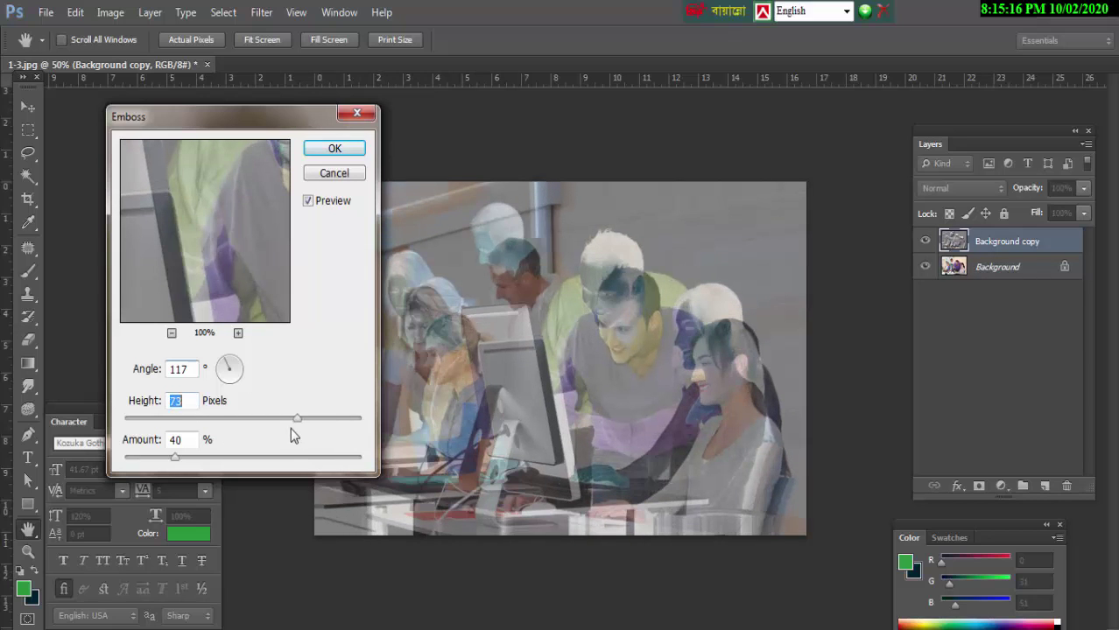
{"action": "left_click", "coordinate": [232, 457]}
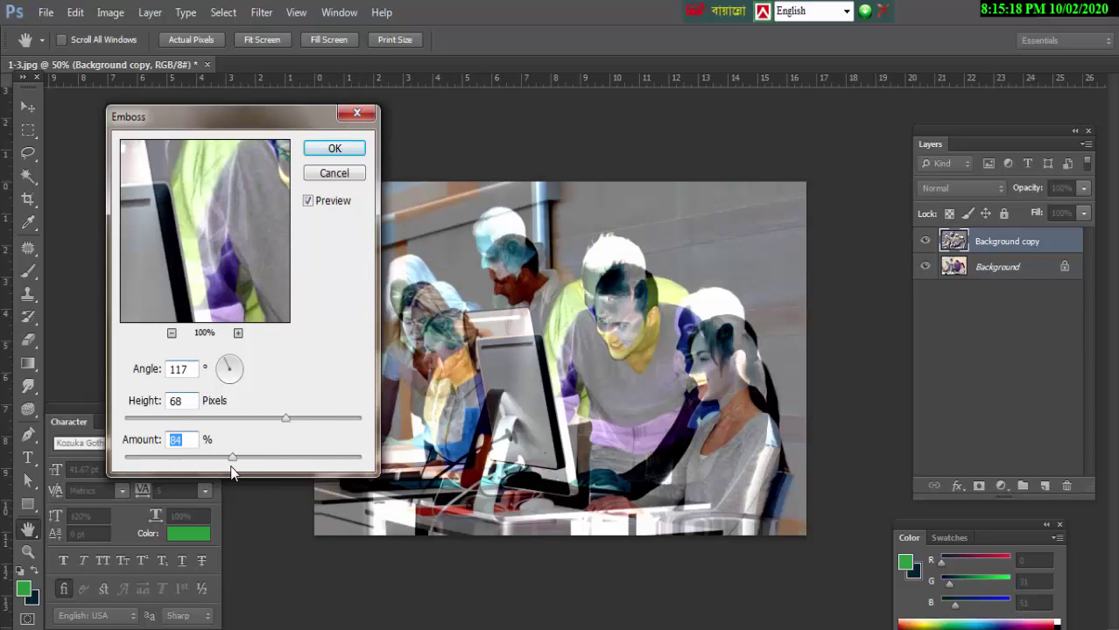
{"action": "mouse_move", "coordinate": [230, 458]}
{"action": "left_mouse_down"}
{"action": "mouse_move", "coordinate": [364, 469]}
{"action": "mouse_move", "coordinate": [180, 457]}
{"action": "left_mouse_up"}
{"action": "left_click_drag", "start_coordinate": [286, 417], "coordinate": [145, 420]}
{"action": "mouse_move", "coordinate": [181, 457]}
{"action": "left_mouse_down"}
{"action": "mouse_move", "coordinate": [207, 459]}
{"action": "mouse_move", "coordinate": [182, 457]}
{"action": "left_mouse_up"}
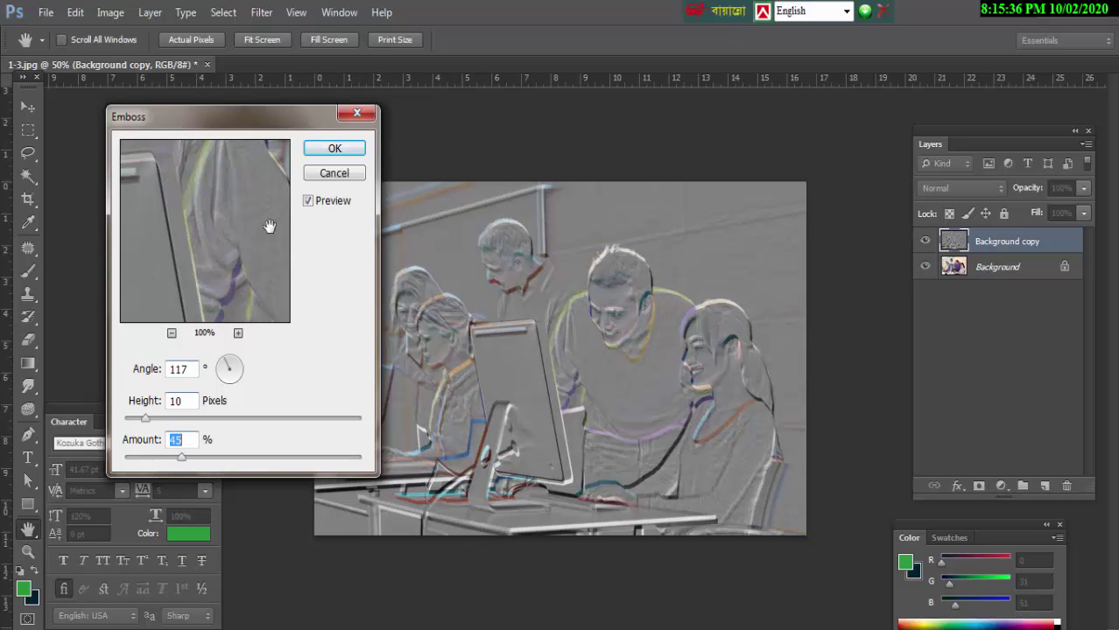
{"action": "left_click", "coordinate": [331, 173]}
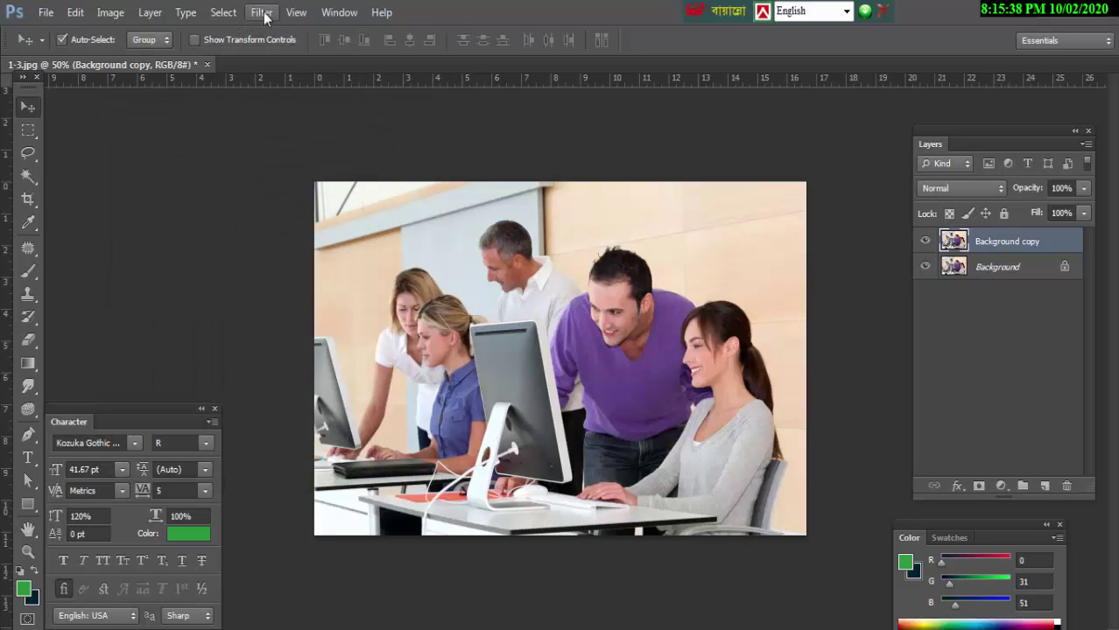
{"action": "left_click", "coordinate": [262, 12]}
{"action": "mouse_move", "coordinate": [274, 292]}
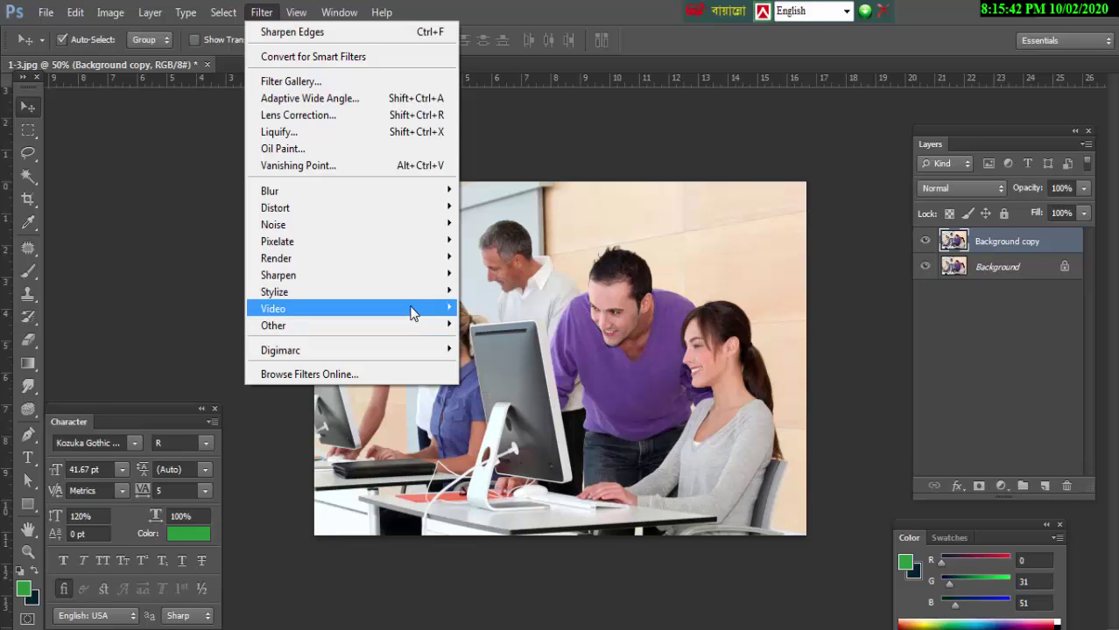
{"action": "left_click", "coordinate": [495, 333]}
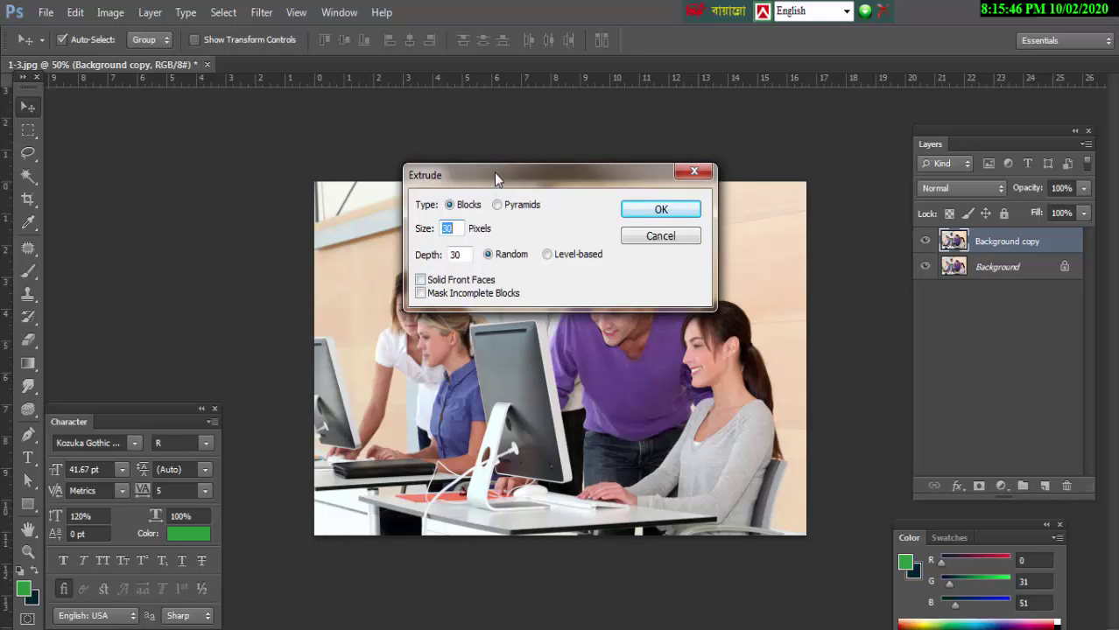
{"action": "left_click_drag", "start_coordinate": [494, 174], "coordinate": [587, 178]}
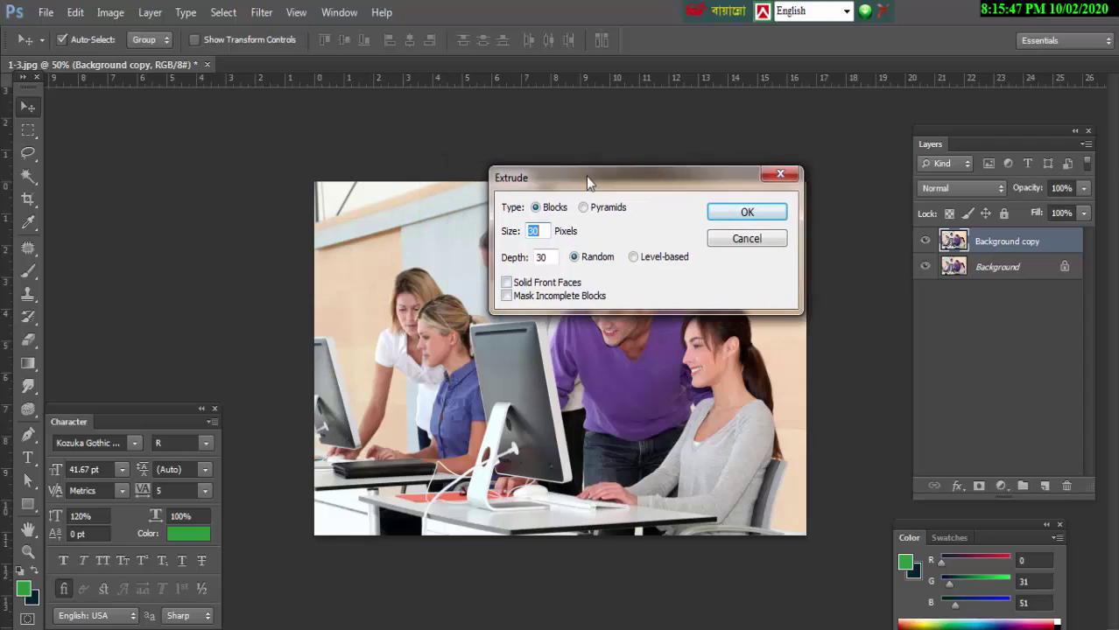
{"action": "left_click", "coordinate": [514, 285]}
{"action": "left_click", "coordinate": [513, 298]}
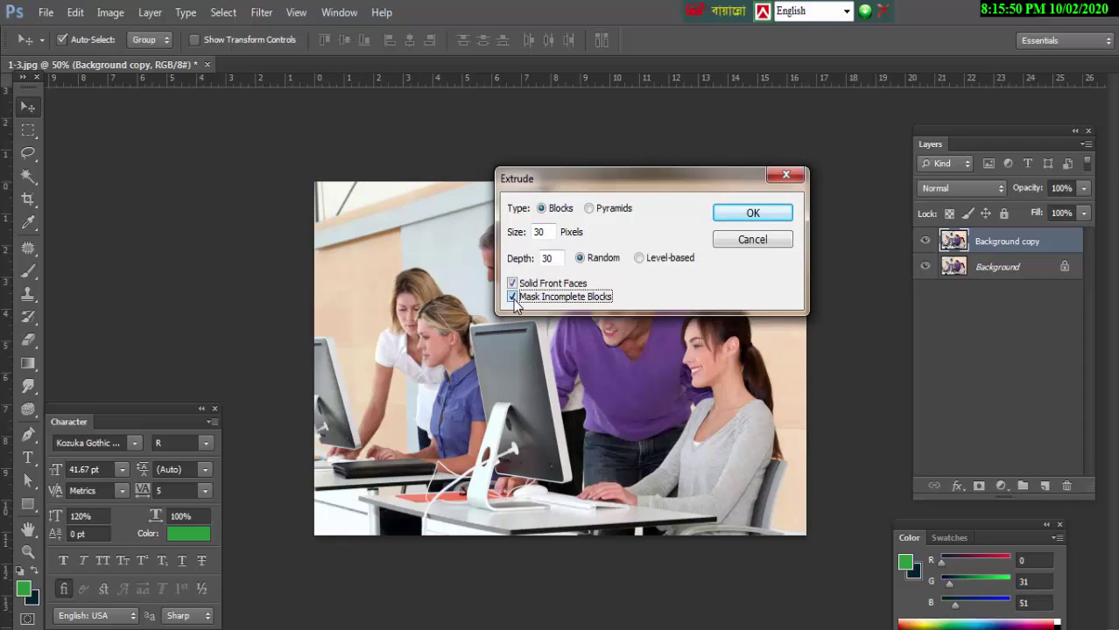
{"action": "left_click", "coordinate": [513, 288]}
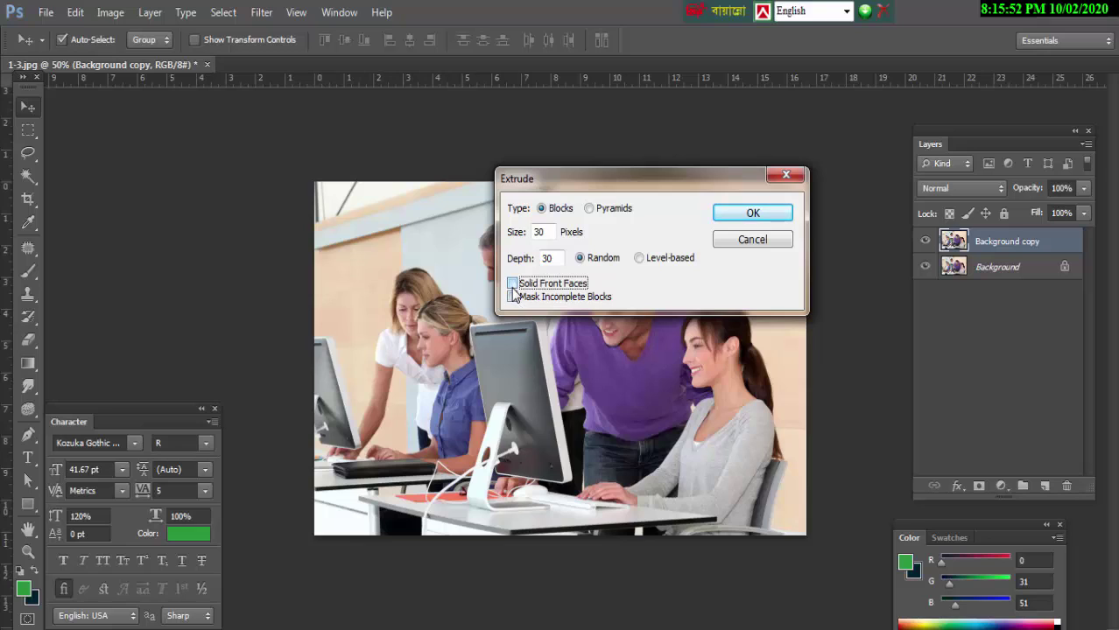
{"action": "left_click", "coordinate": [553, 232]}
{"action": "type", "text": "100"}
{"action": "left_click", "coordinate": [637, 258]}
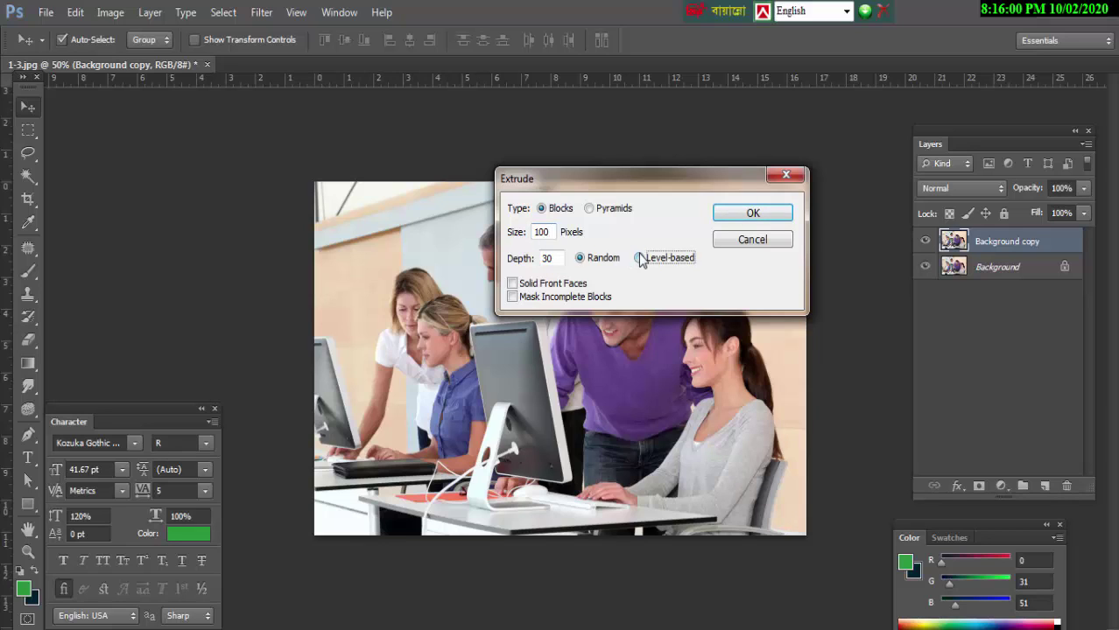
{"action": "left_click", "coordinate": [589, 208]}
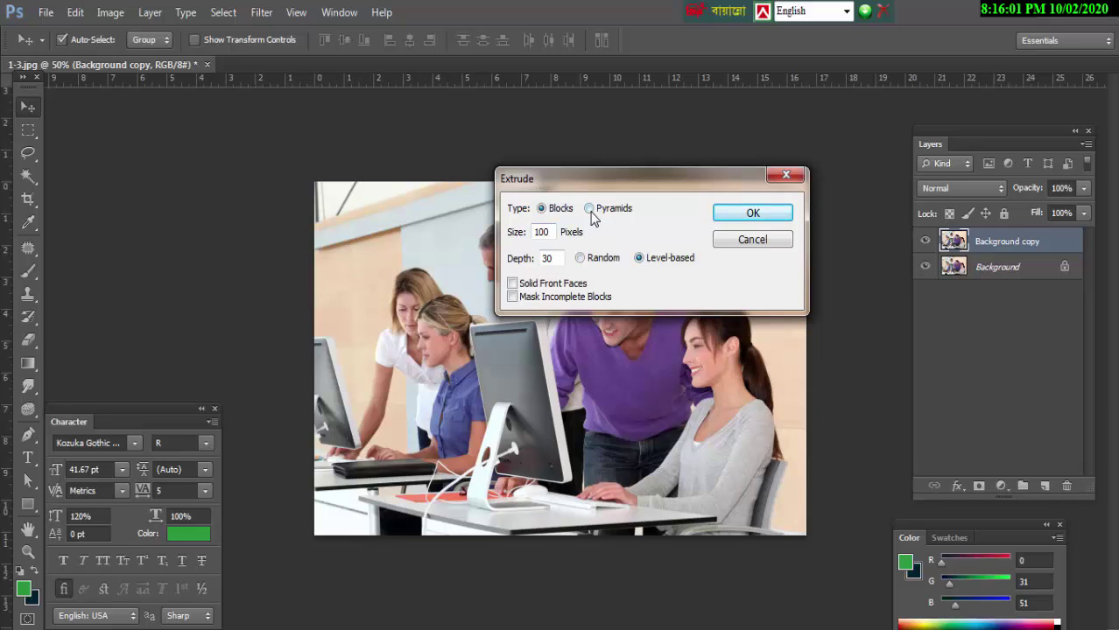
{"action": "left_click", "coordinate": [580, 259]}
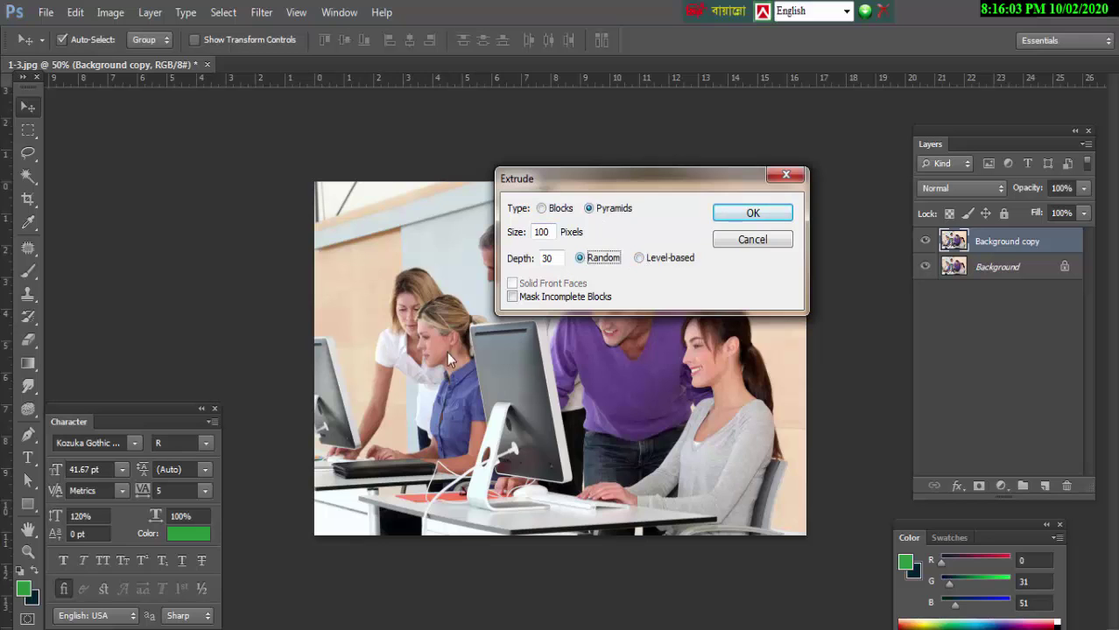
{"action": "left_click", "coordinate": [743, 241]}
{"action": "left_click", "coordinate": [230, 14]}
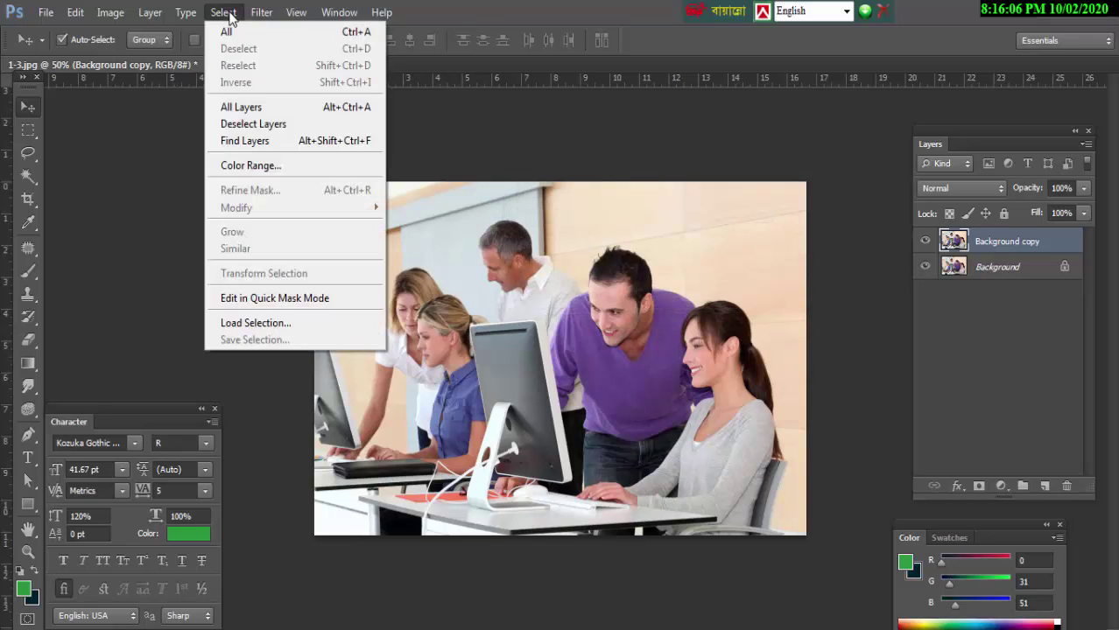
{"action": "left_click", "coordinate": [259, 12]}
{"action": "mouse_move", "coordinate": [350, 291]}
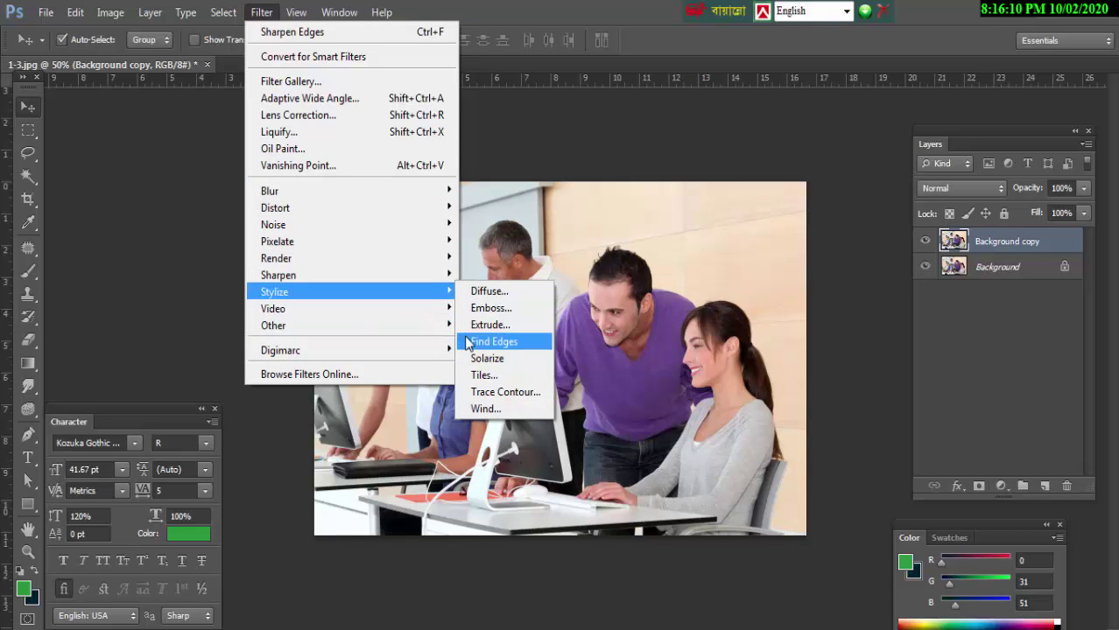
{"action": "left_click", "coordinate": [474, 343]}
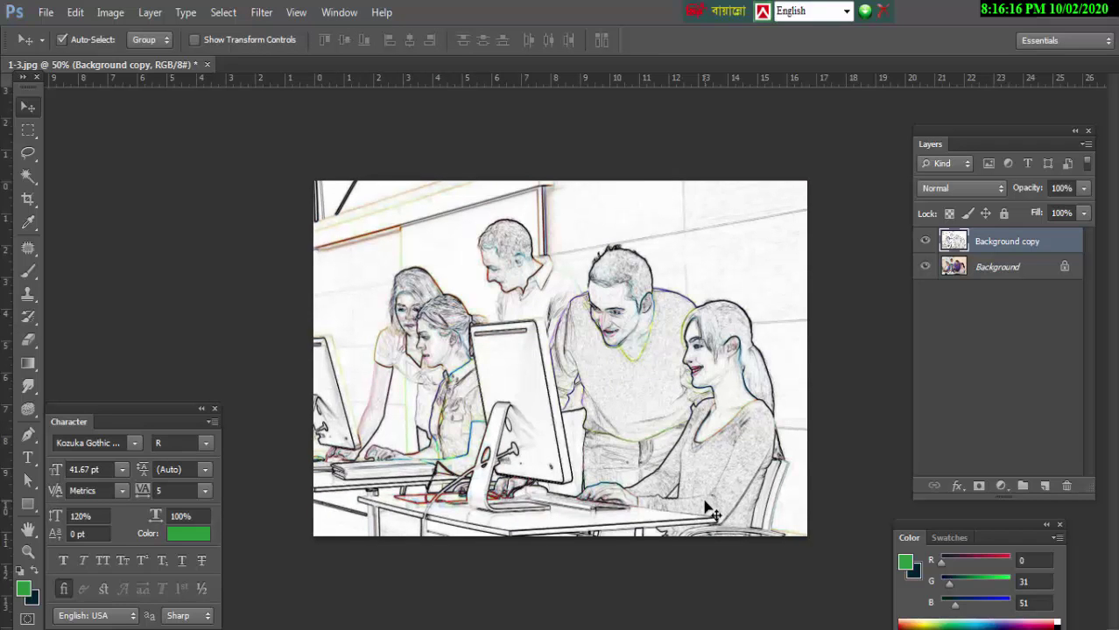
{"action": "key", "text": "ctrl+plus"}
{"action": "key", "text": "ctrl+minus"}
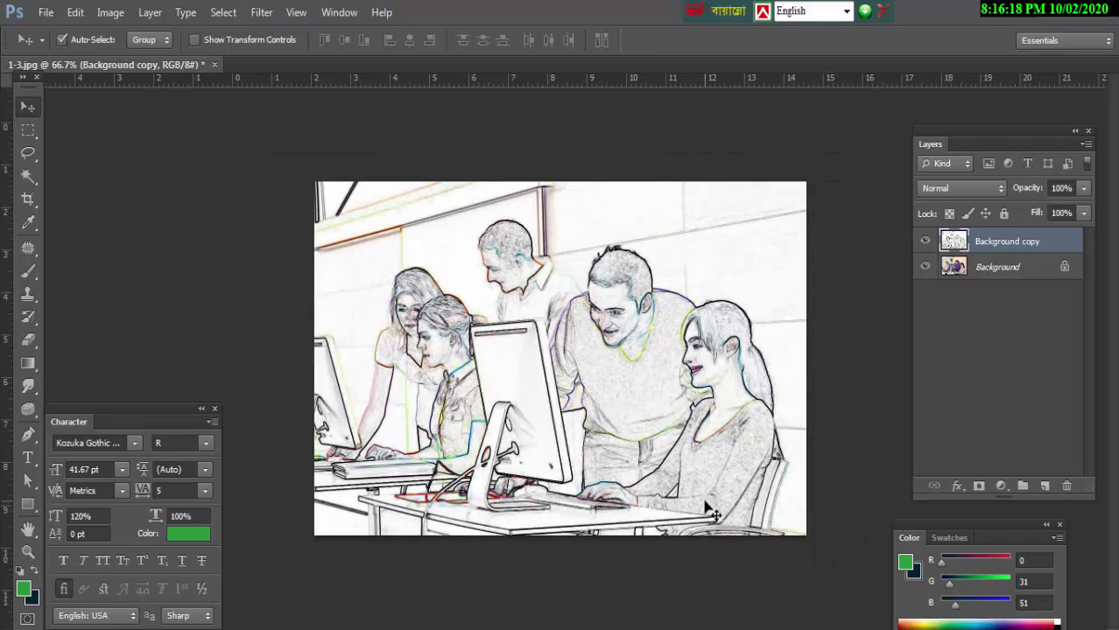
{"action": "key", "text": "ctrl+plus"}
{"action": "key", "text": "ctrl+minus"}
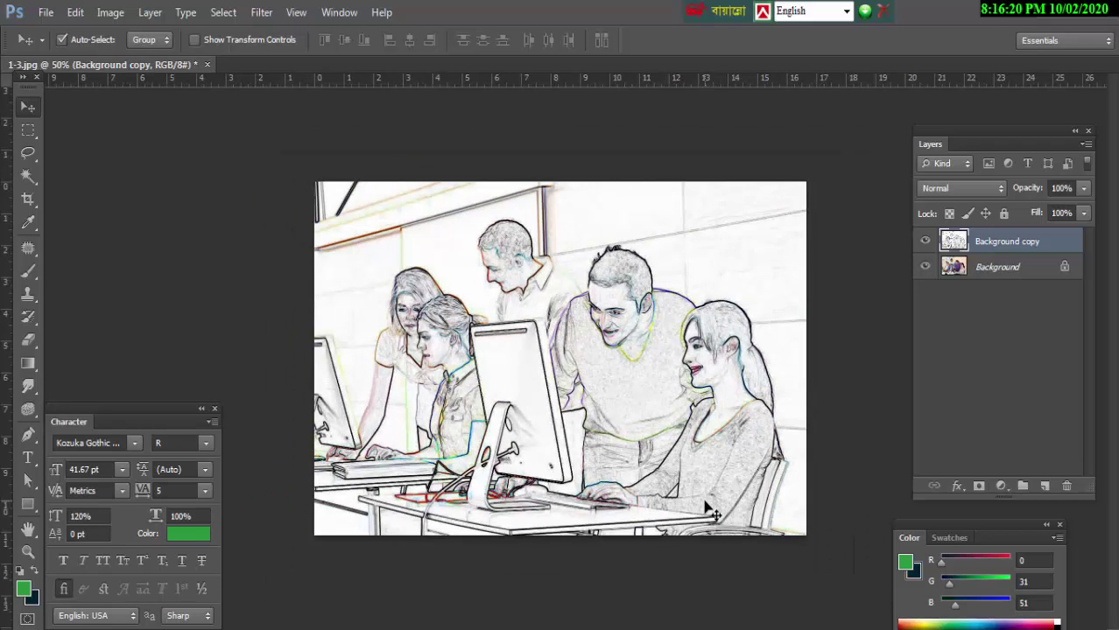
{"action": "key", "text": "ctrl+plus"}
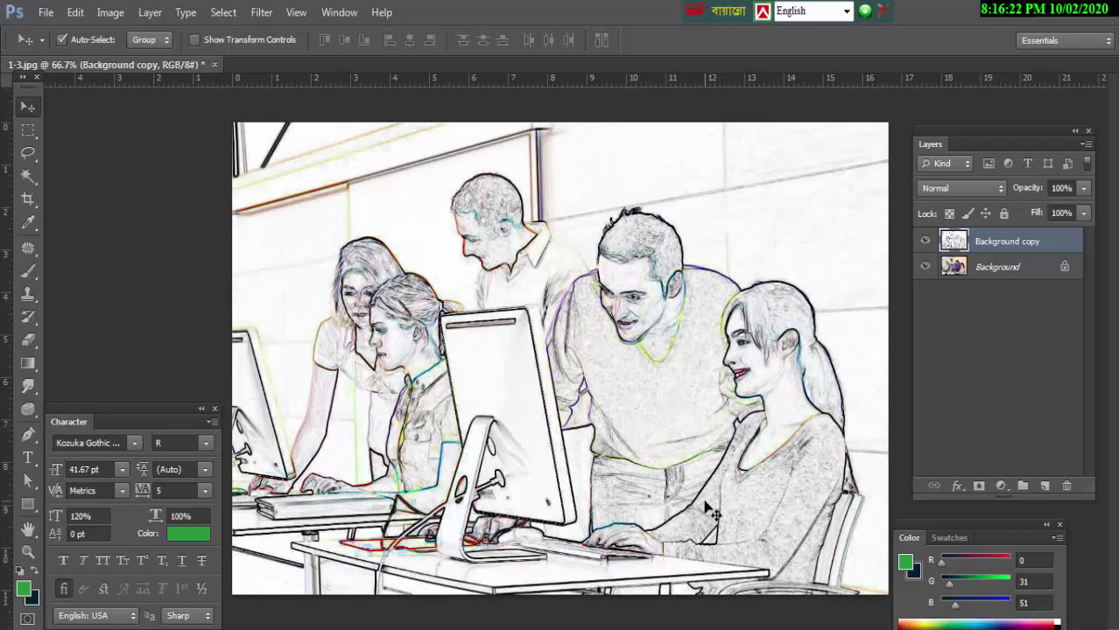
{"action": "key", "text": "ctrl+minus"}
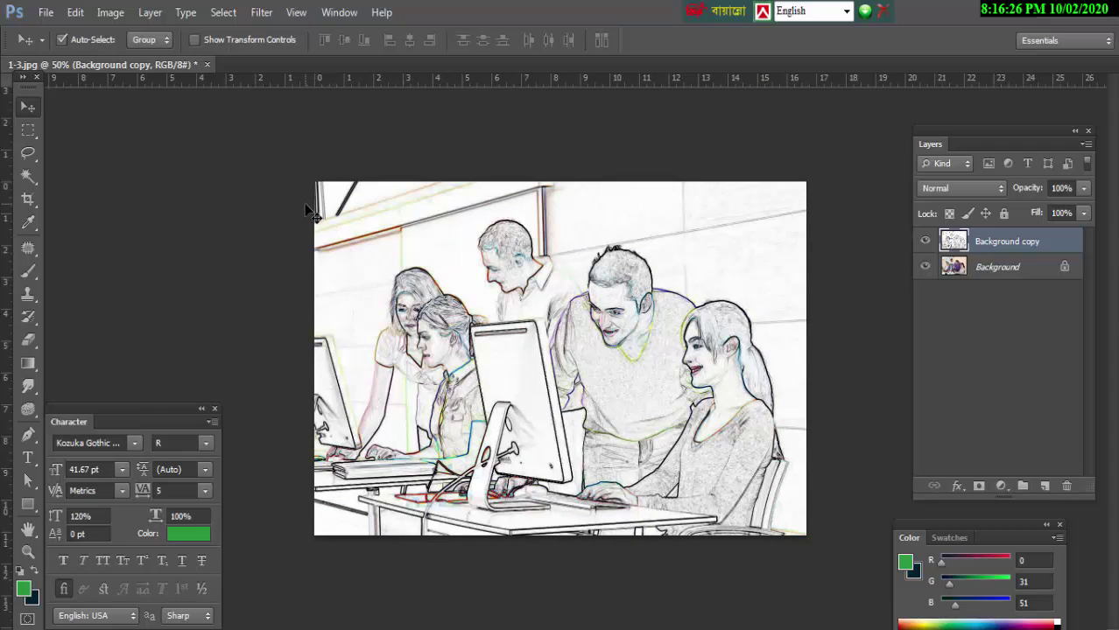
{"action": "key", "text": "ctrl+z"}
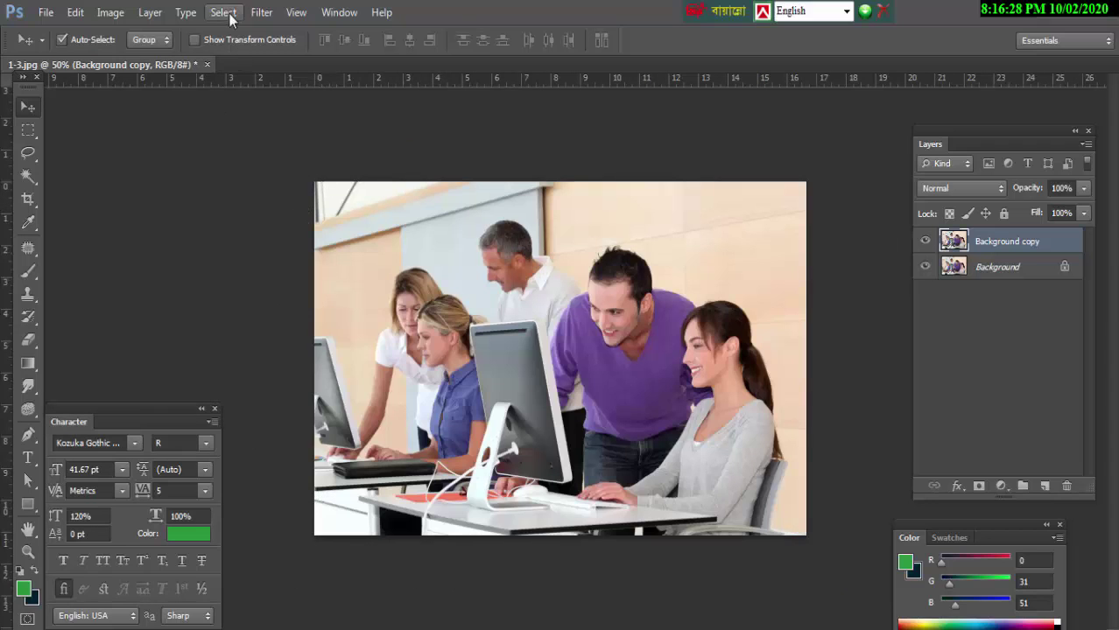
{"action": "left_click", "coordinate": [262, 12]}
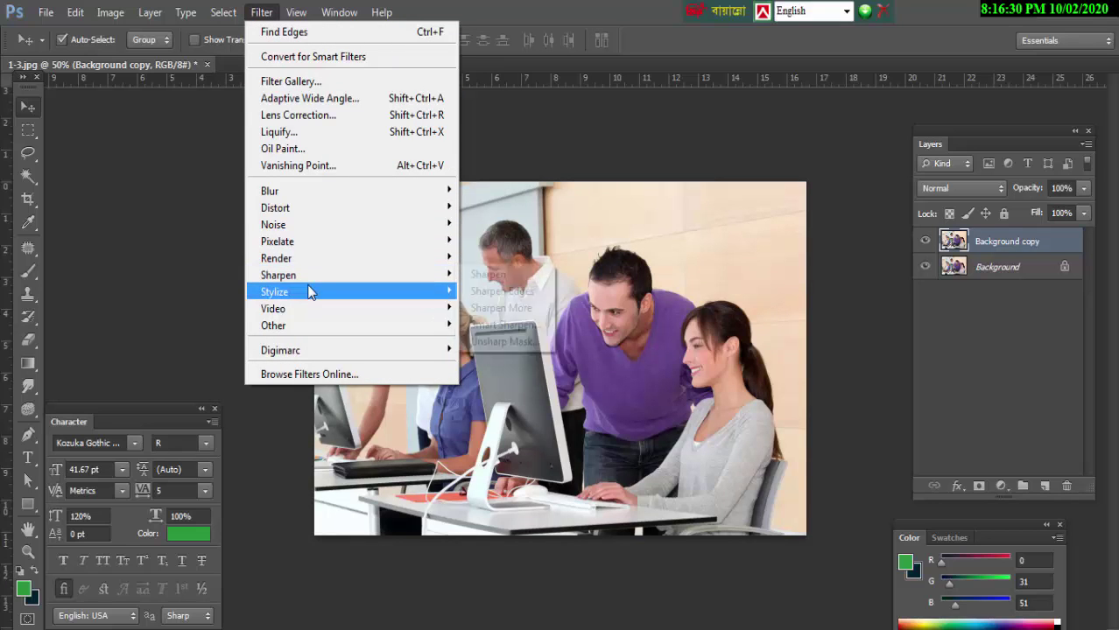
{"action": "mouse_move", "coordinate": [274, 291]}
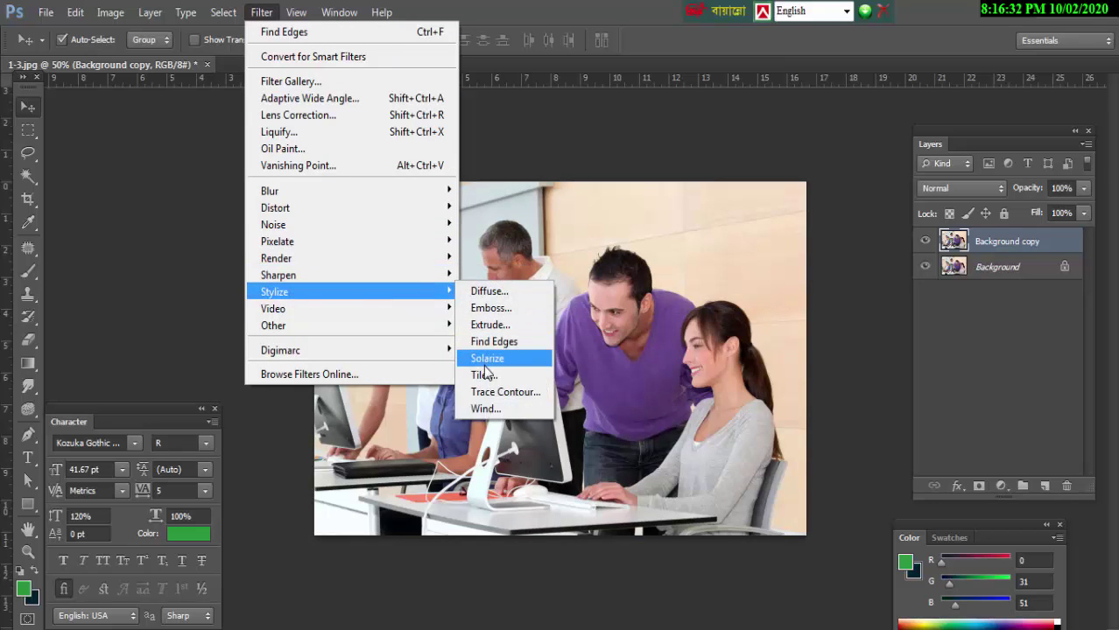
{"action": "left_click", "coordinate": [483, 362]}
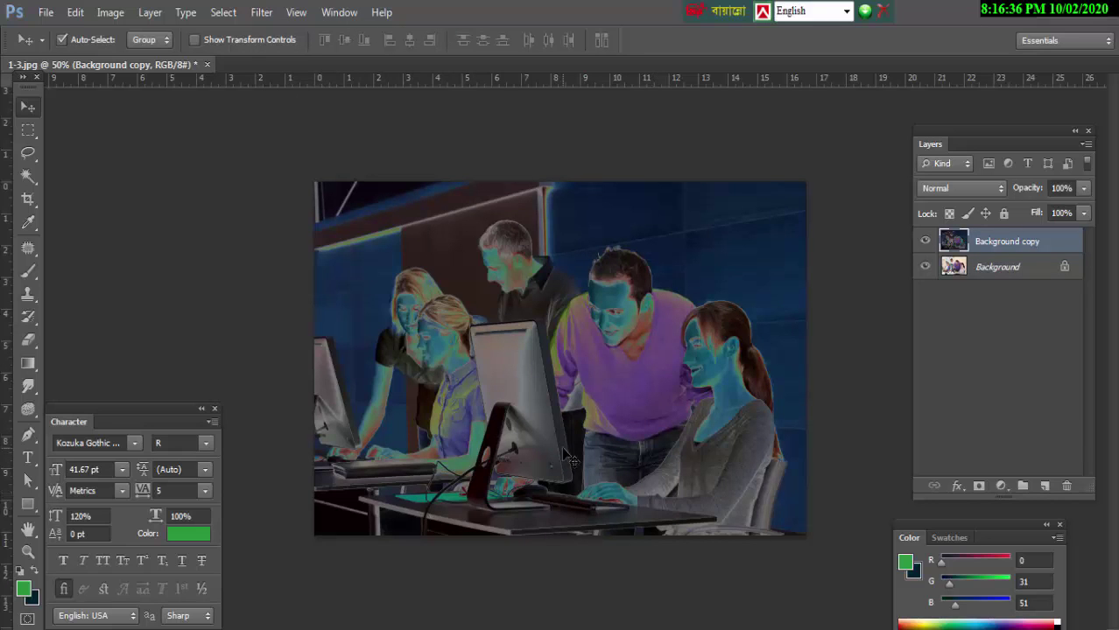
{"action": "key", "text": "ctrl+z"}
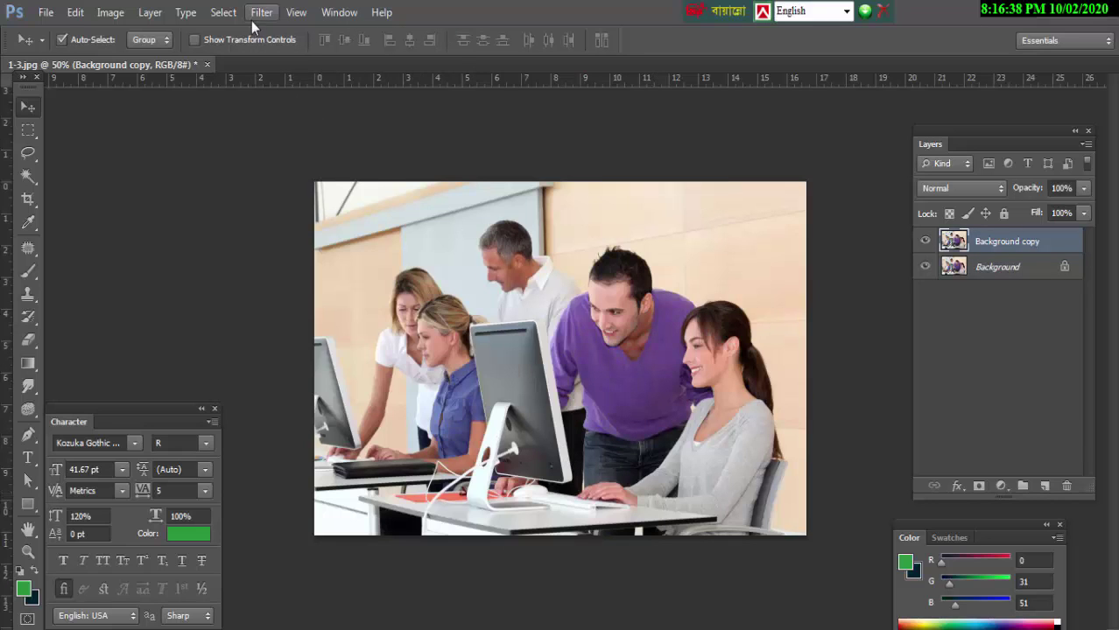
{"action": "left_click", "coordinate": [254, 14]}
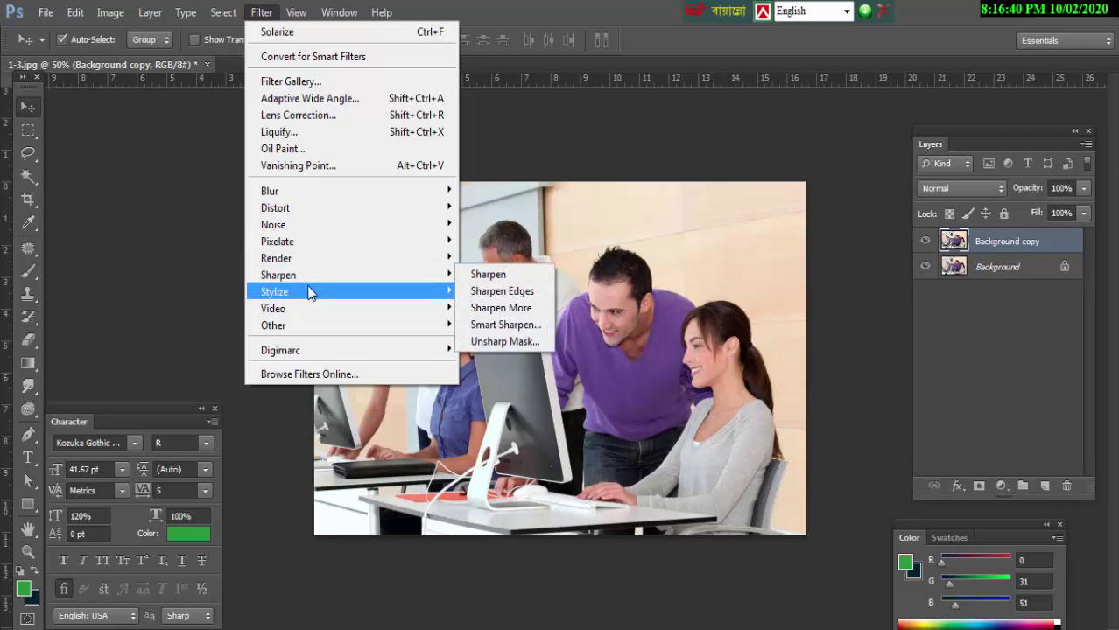
{"action": "mouse_move", "coordinate": [274, 292]}
{"action": "left_click", "coordinate": [498, 377]}
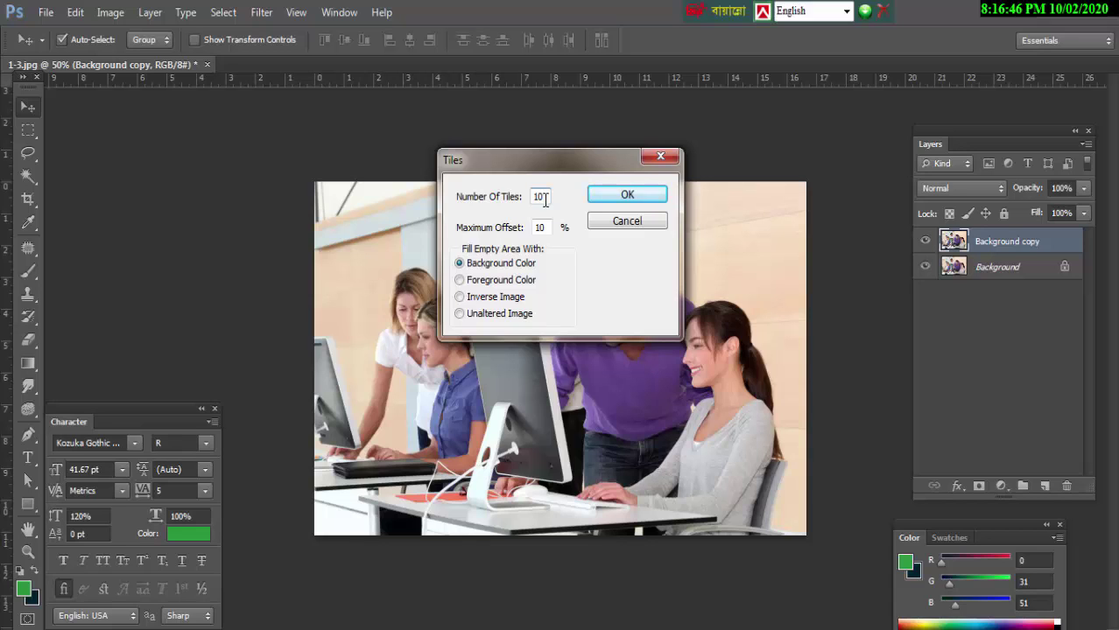
{"action": "left_click", "coordinate": [656, 205]}
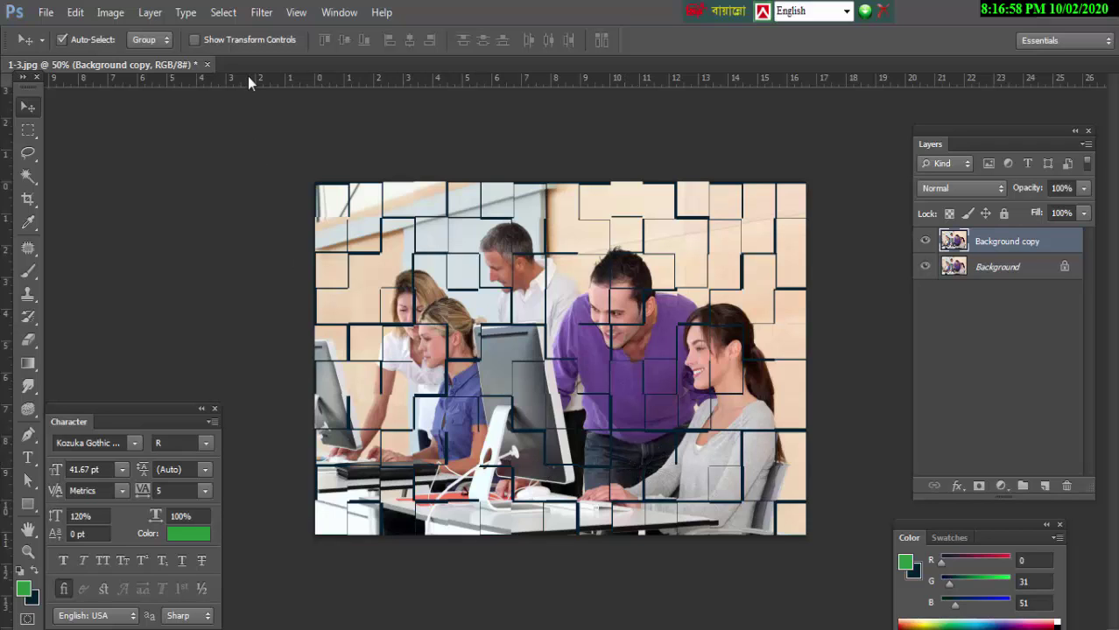
{"action": "left_click", "coordinate": [260, 12]}
{"action": "left_click", "coordinate": [612, 146]}
{"action": "key", "text": "ctrl+z"}
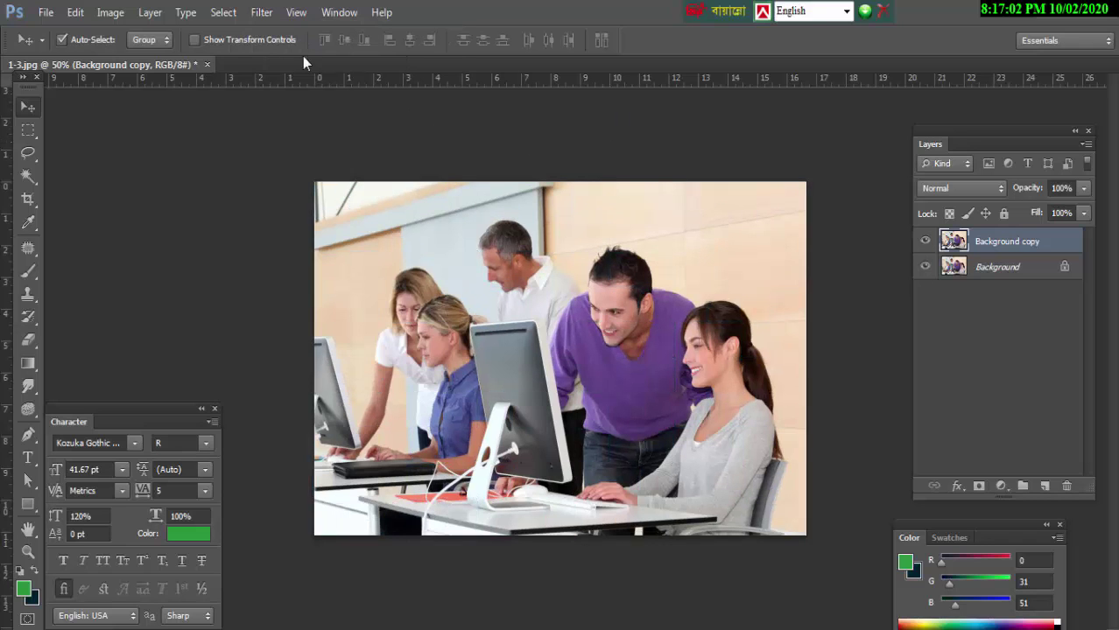
{"action": "left_click", "coordinate": [259, 14]}
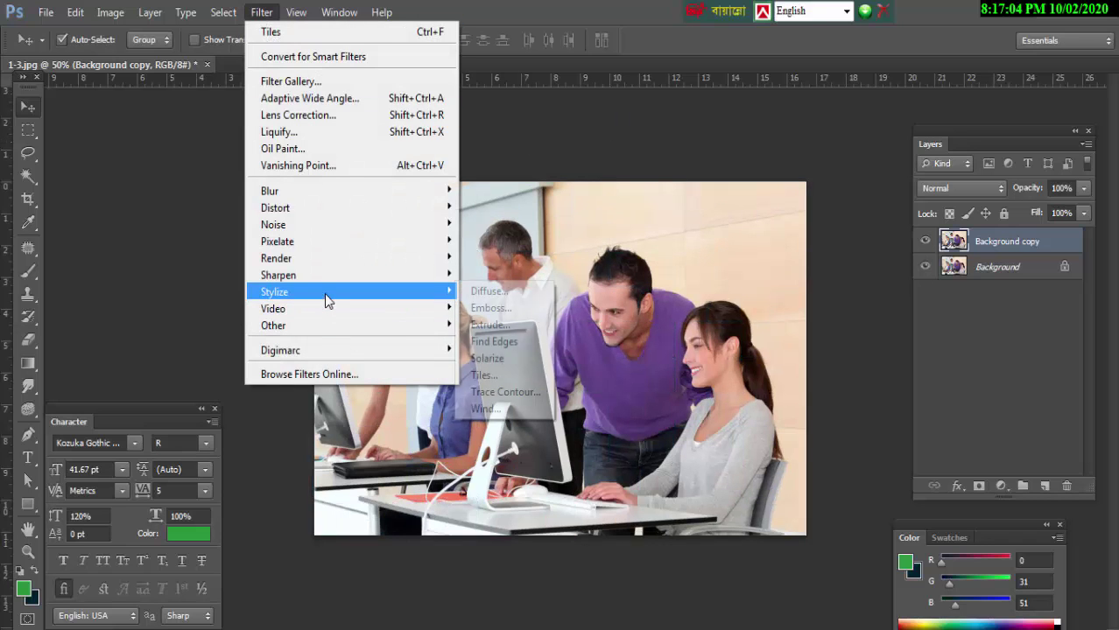
{"action": "left_click", "coordinate": [499, 392]}
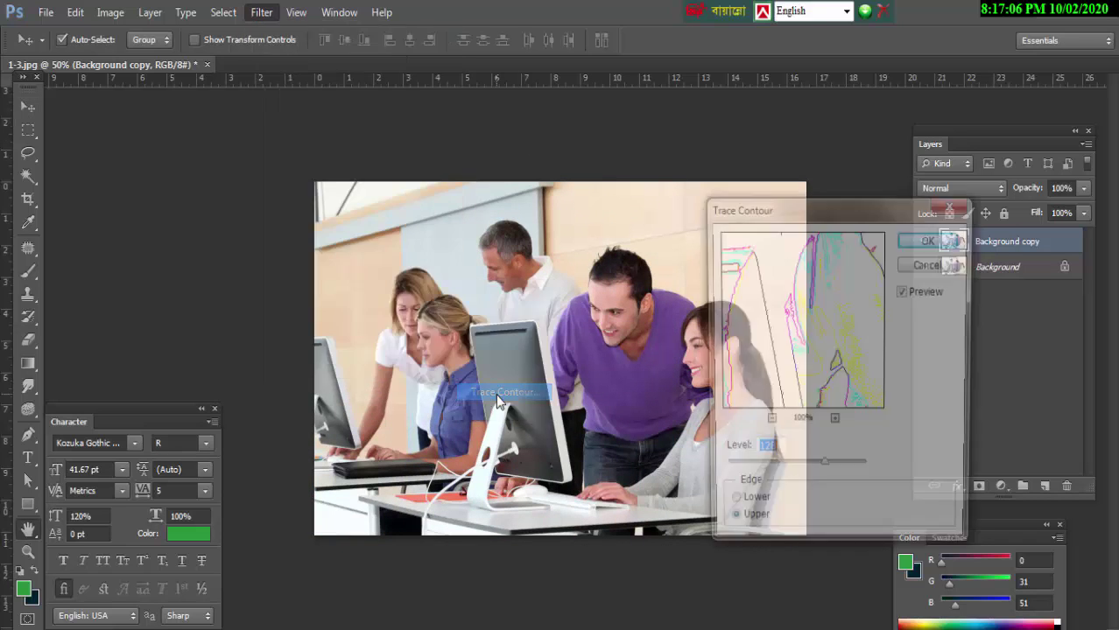
{"action": "left_click", "coordinate": [840, 471]}
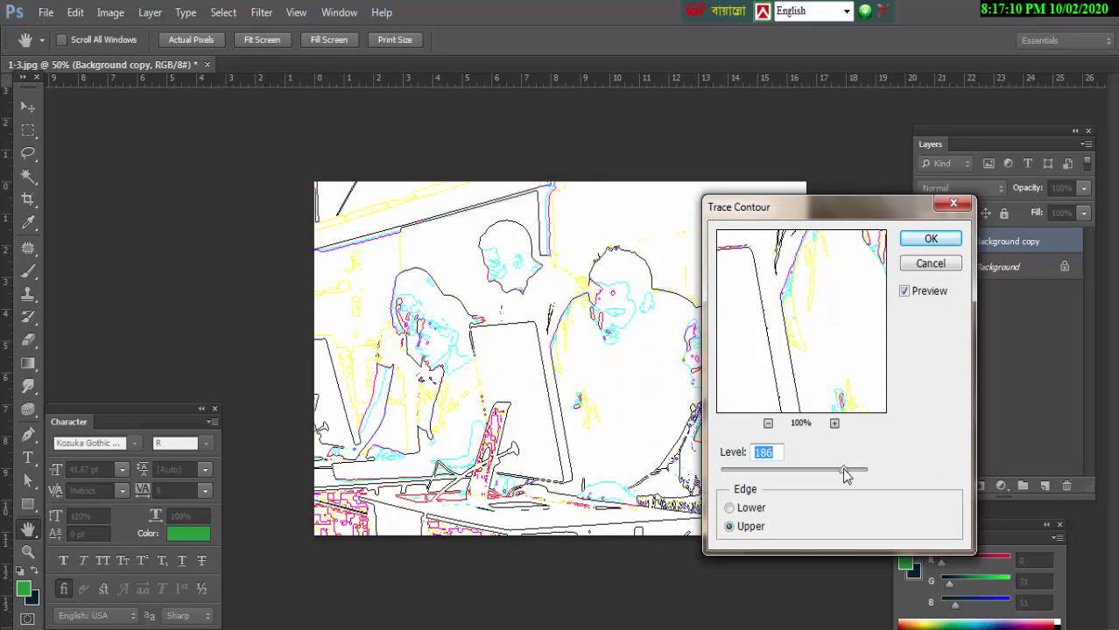
{"action": "left_click", "coordinate": [933, 263]}
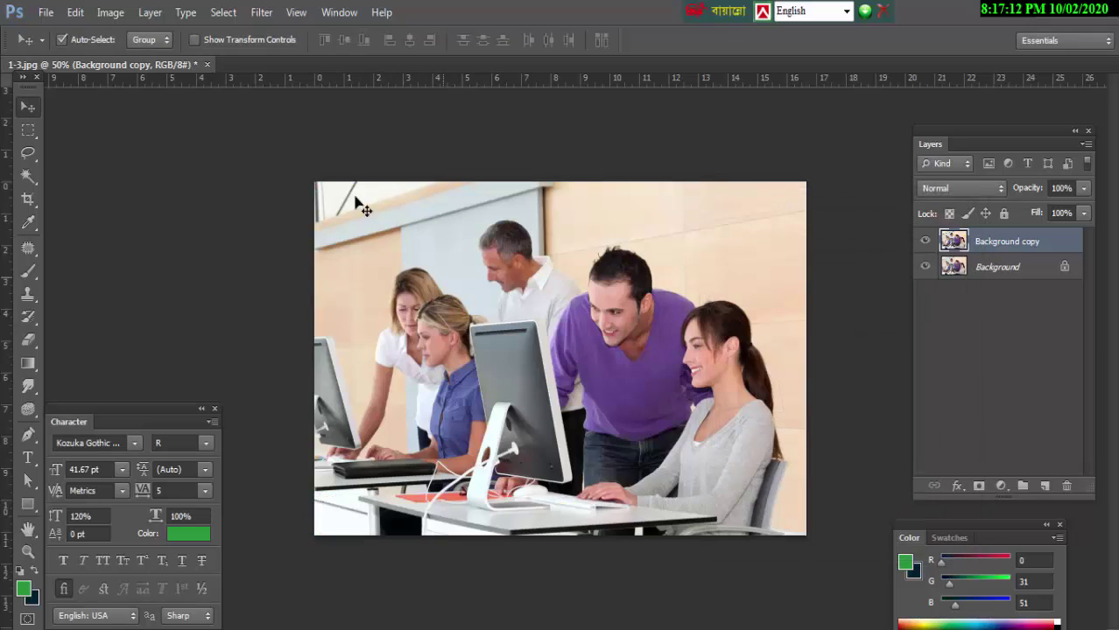
{"action": "left_click", "coordinate": [224, 12]}
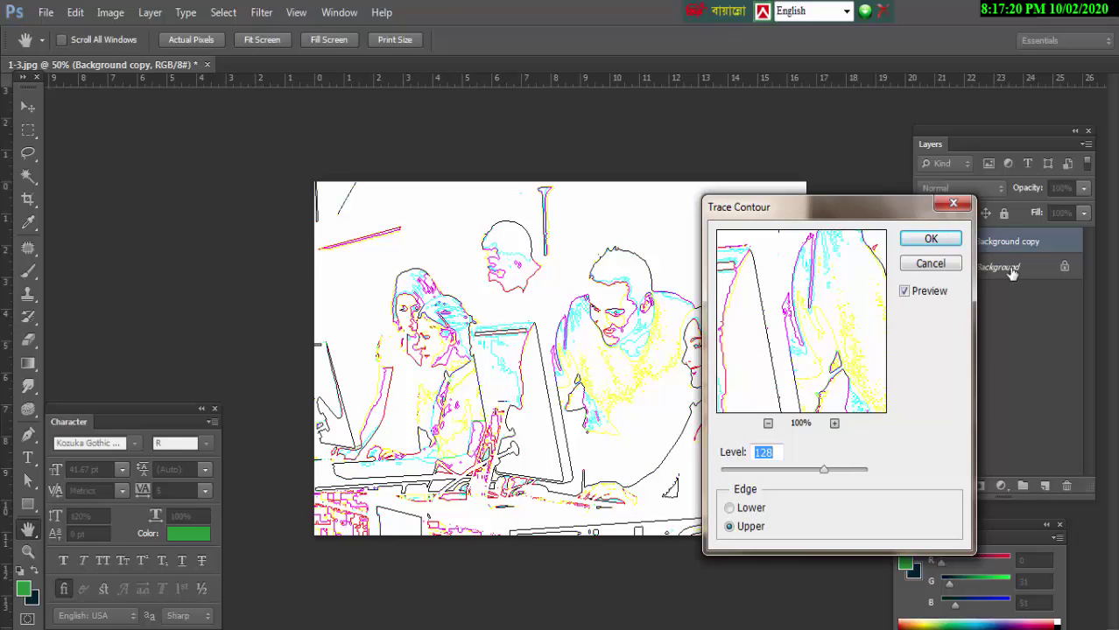
{"action": "left_click", "coordinate": [953, 203]}
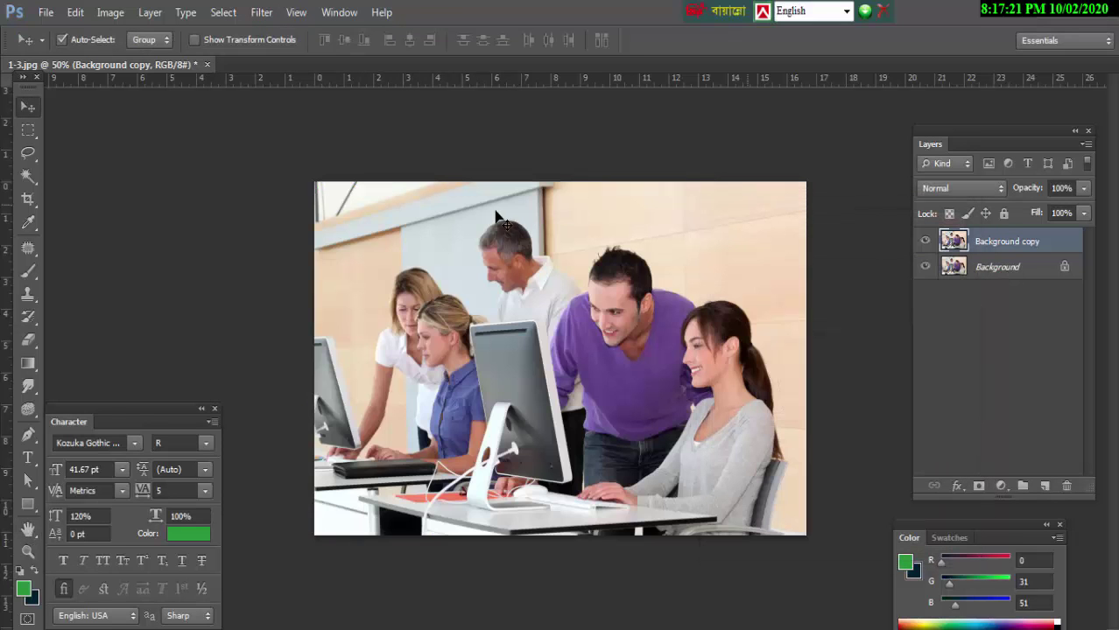
{"action": "left_click", "coordinate": [260, 14]}
{"action": "mouse_move", "coordinate": [274, 292]}
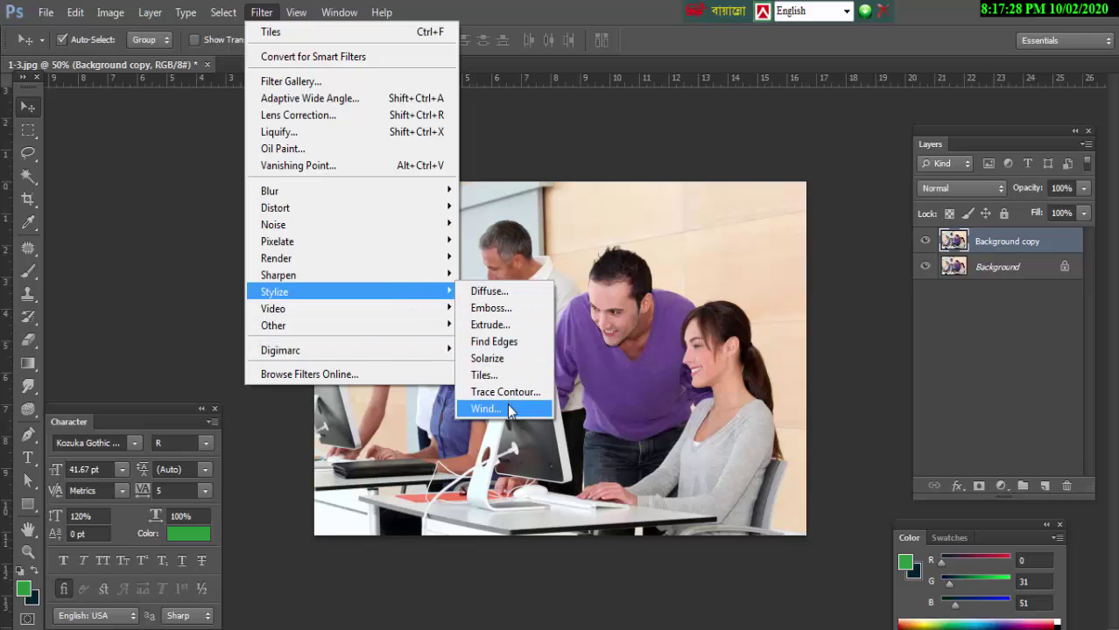
{"action": "left_click", "coordinate": [513, 406]}
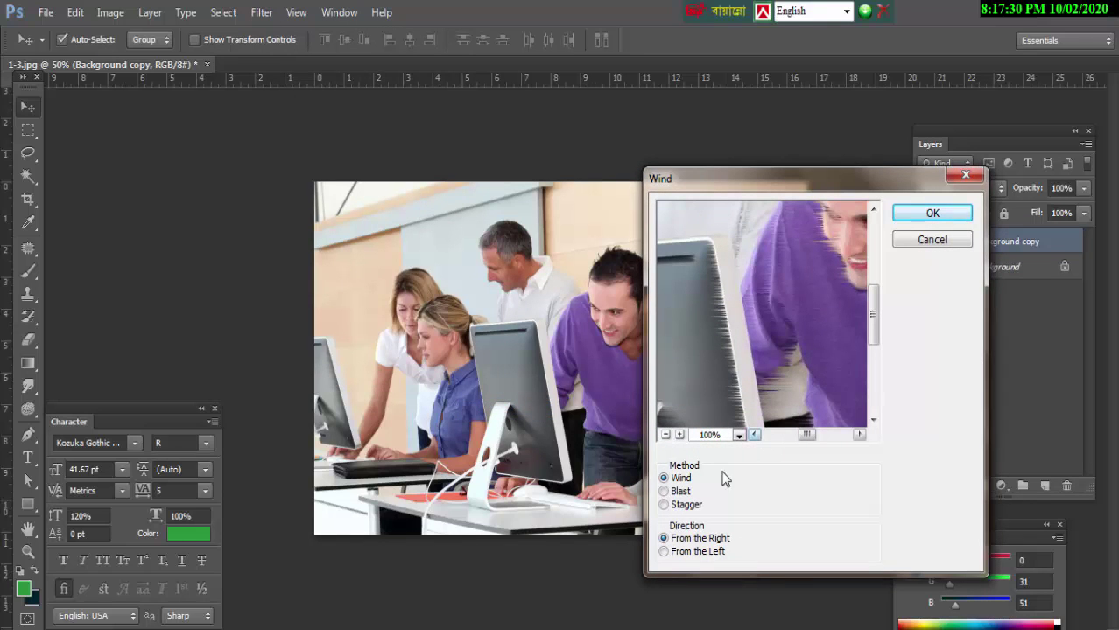
{"action": "left_click", "coordinate": [667, 492]}
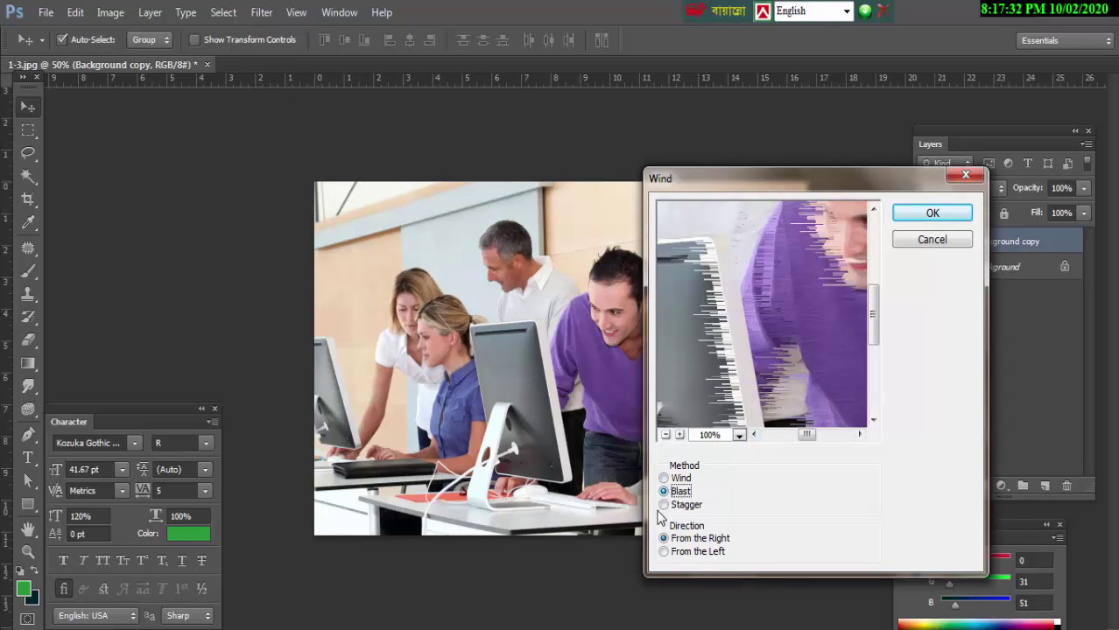
{"action": "left_click", "coordinate": [664, 506]}
{"action": "left_click", "coordinate": [664, 552]}
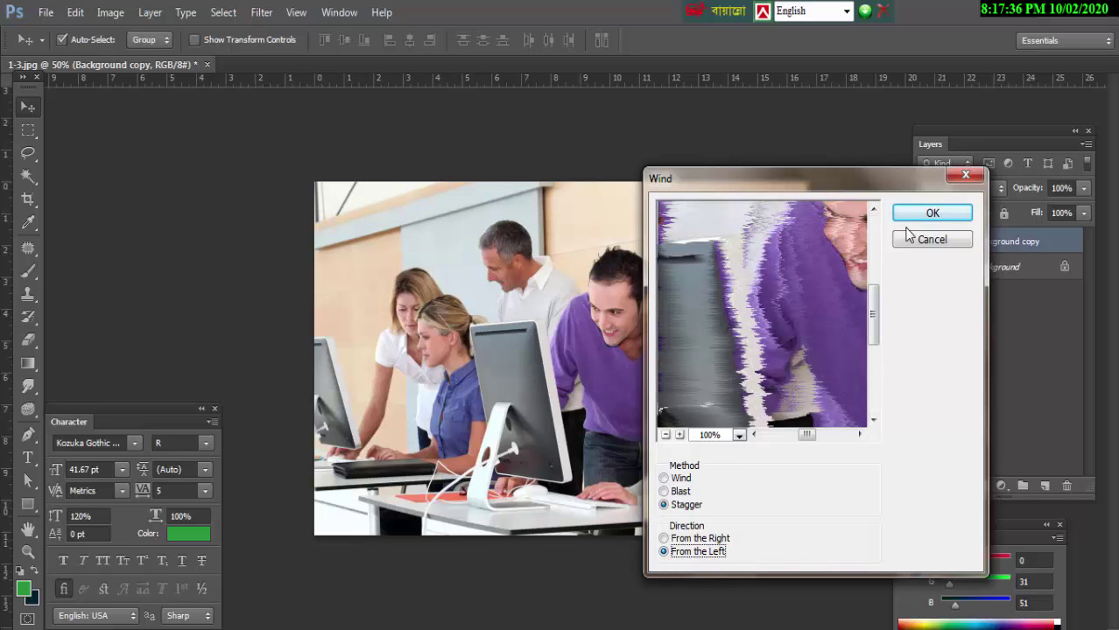
{"action": "left_click", "coordinate": [964, 175]}
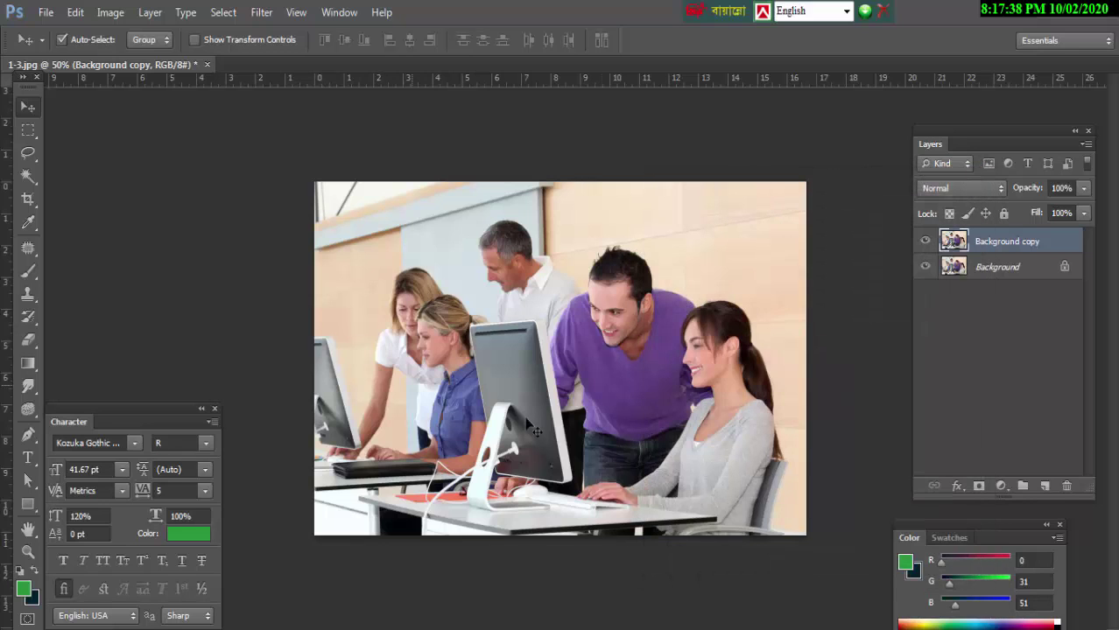
Apply Stylize > Tiles with 10 tiles and 10% maximum offset to Background copy.
{"action": "left_click", "coordinate": [260, 13]}
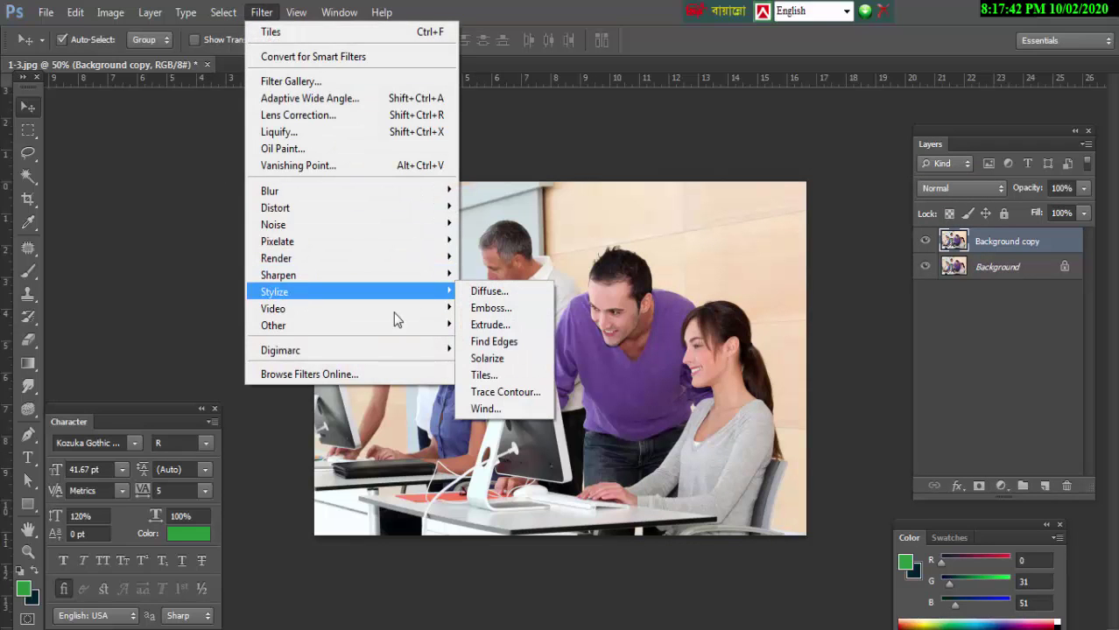
{"action": "left_click", "coordinate": [486, 376]}
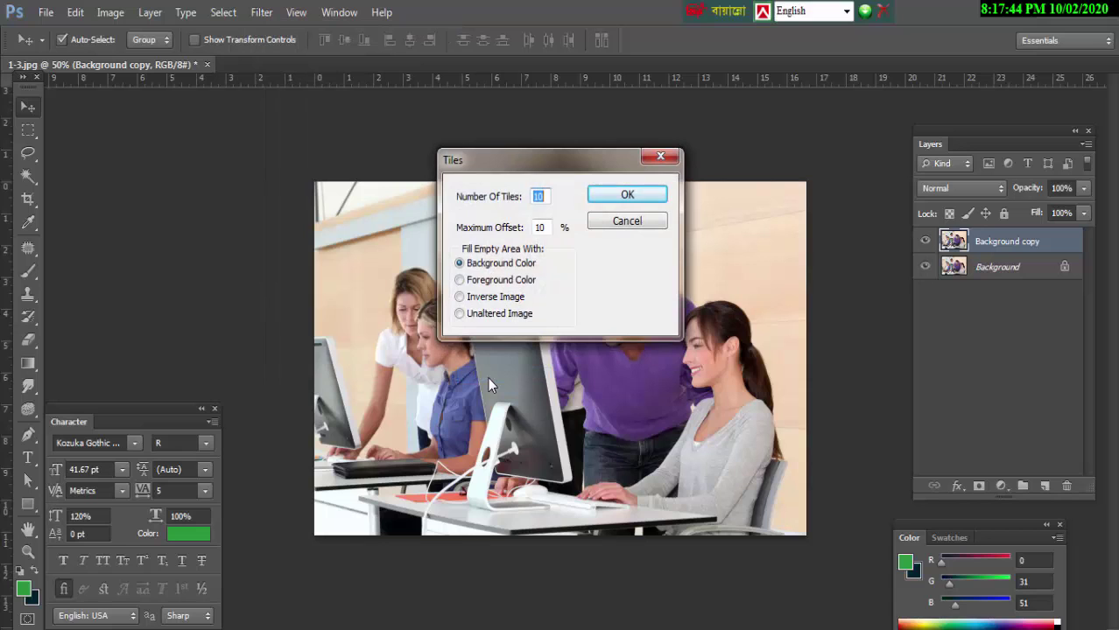
{"action": "left_click", "coordinate": [604, 196]}
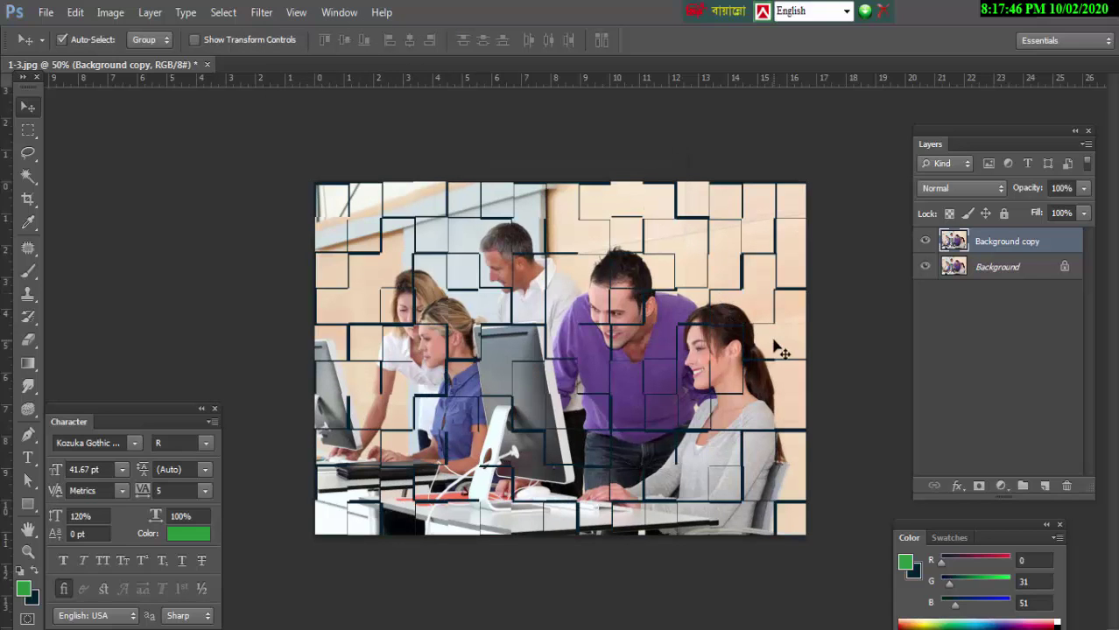